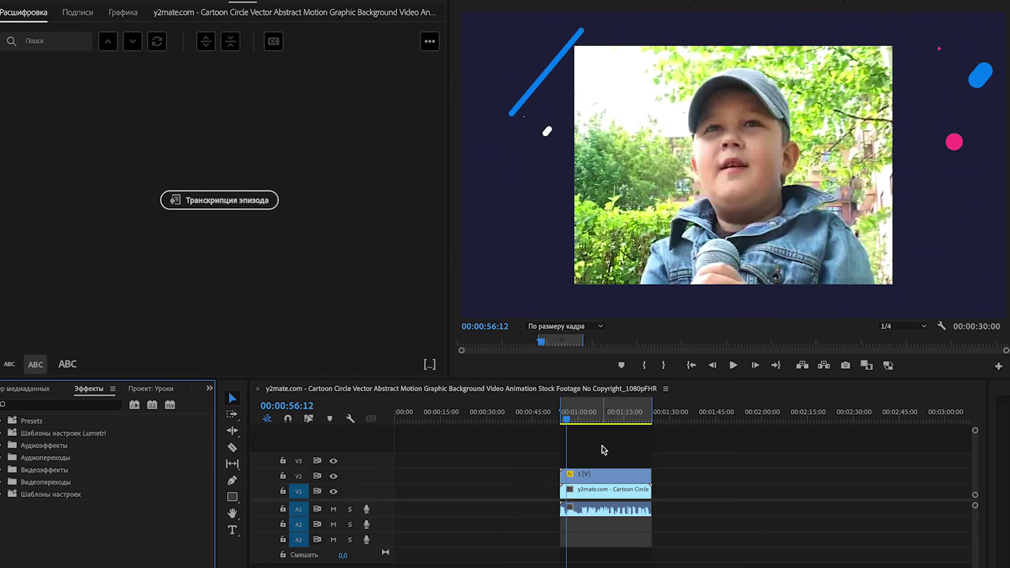
# Play the interview from its in point and set Program monitor playback resolution to Full.
pyautogui.click(692, 365)
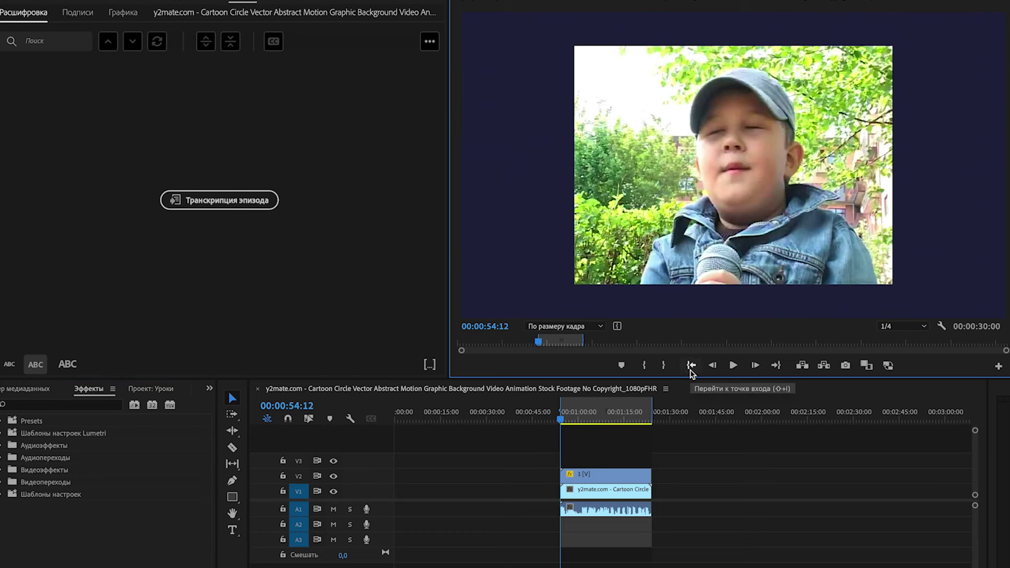
pyautogui.press('space')
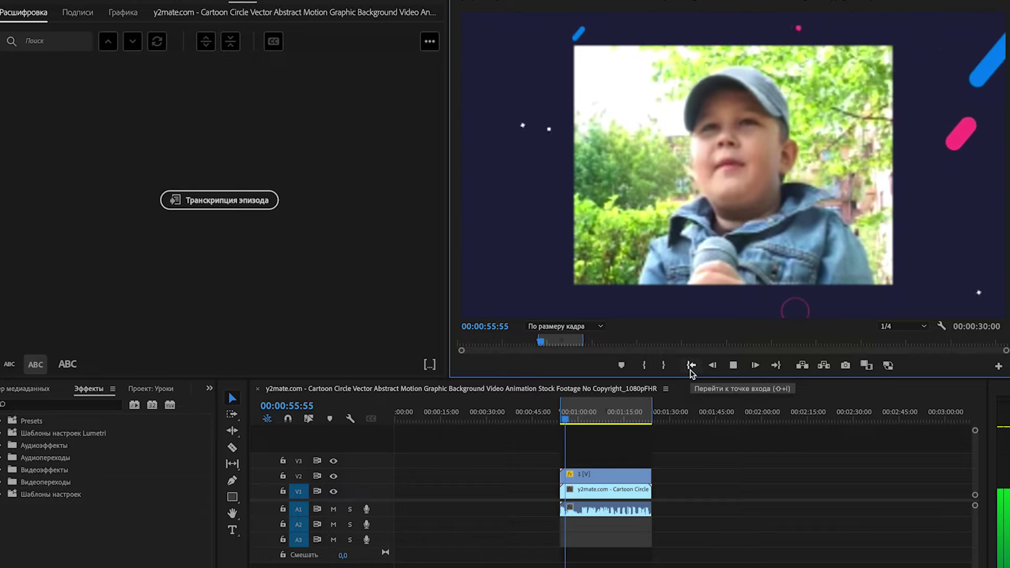
pyautogui.click(902, 326)
pyautogui.click(894, 339)
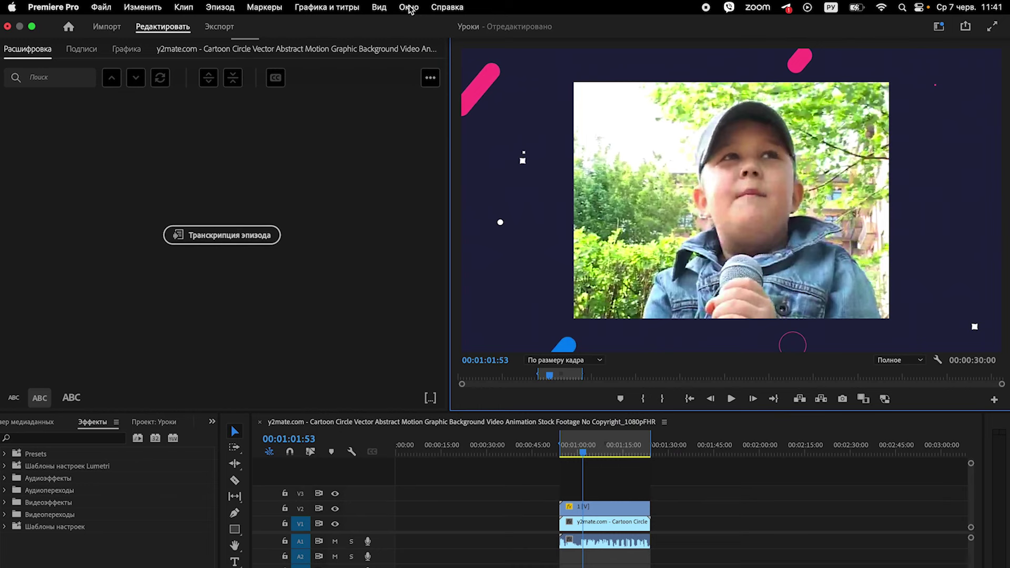
# Open the Text panel via Window > Text and focus its empty Transcript view.
pyautogui.click(410, 9)
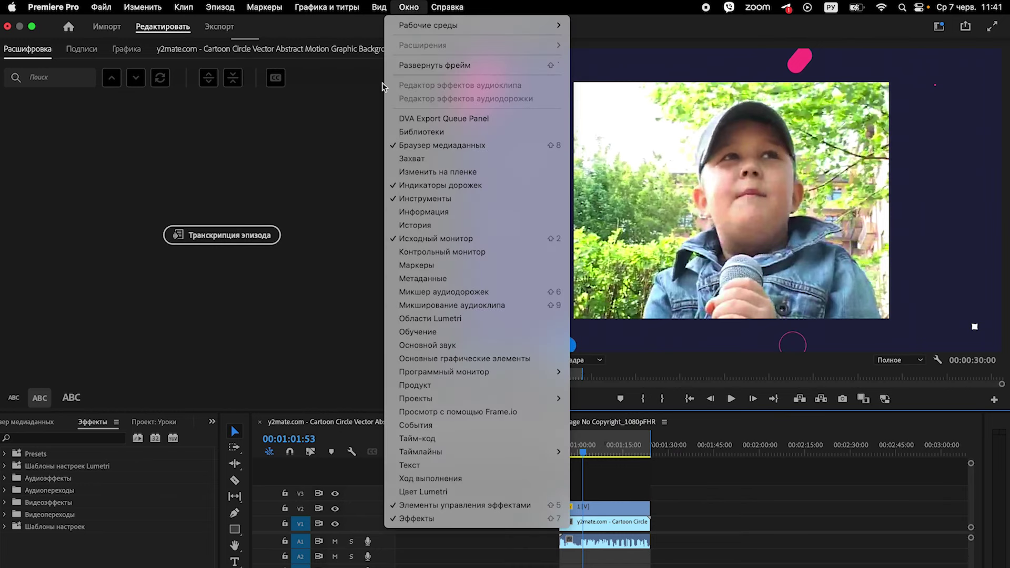
pyautogui.click(416, 465)
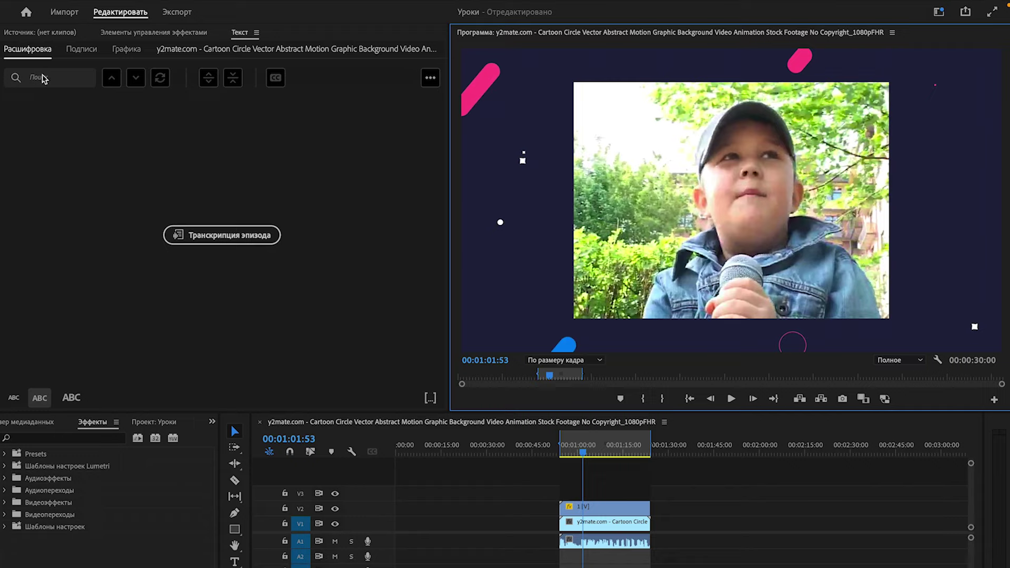
pyautogui.click(20, 51)
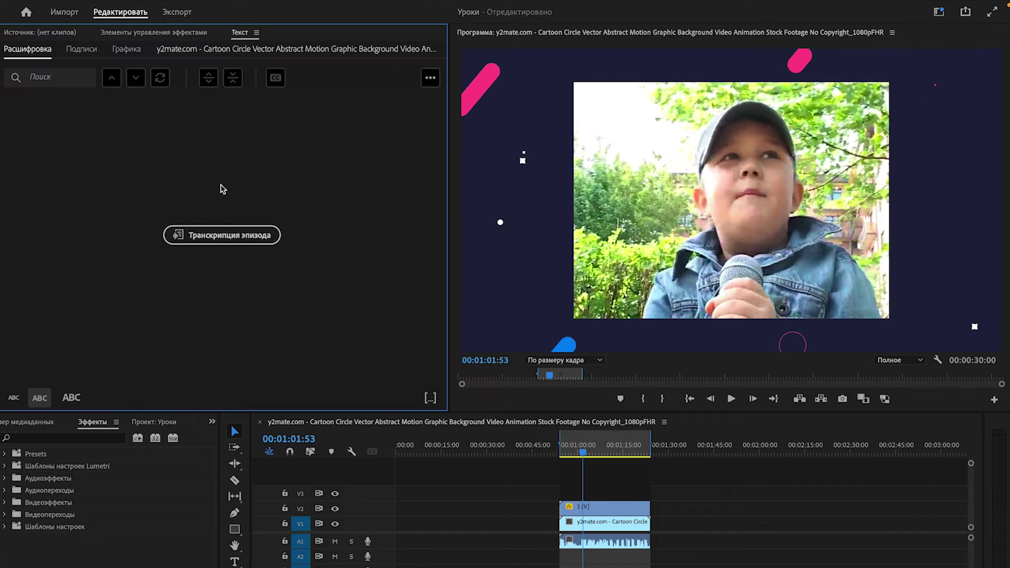
# Transcribe the sequence in Russian, limited to the in-to-out point range.
pyautogui.click(233, 232)
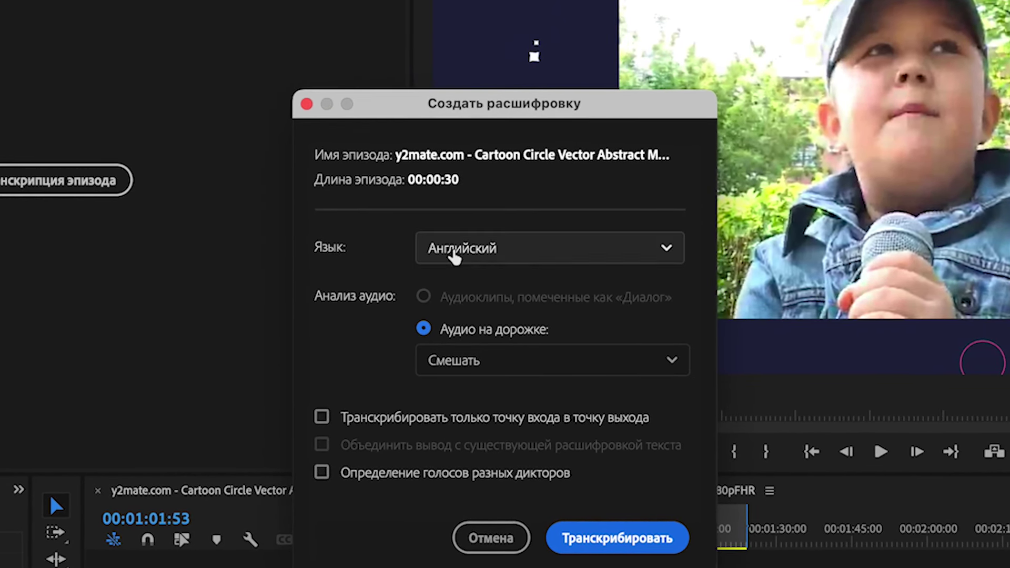
pyautogui.click(478, 249)
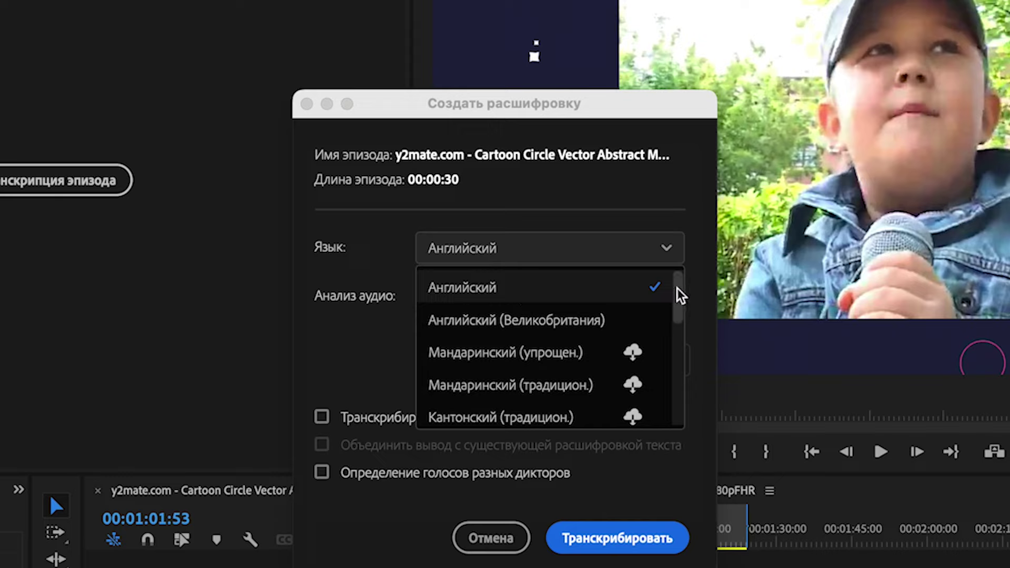
pyautogui.moveTo(677, 294); pyautogui.dragTo(680, 405)
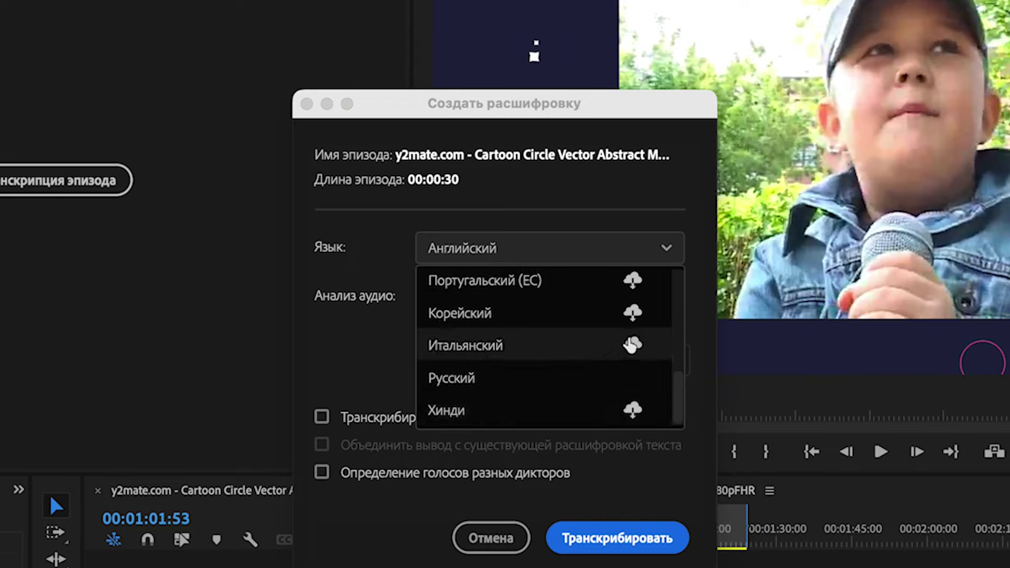
pyautogui.click(485, 380)
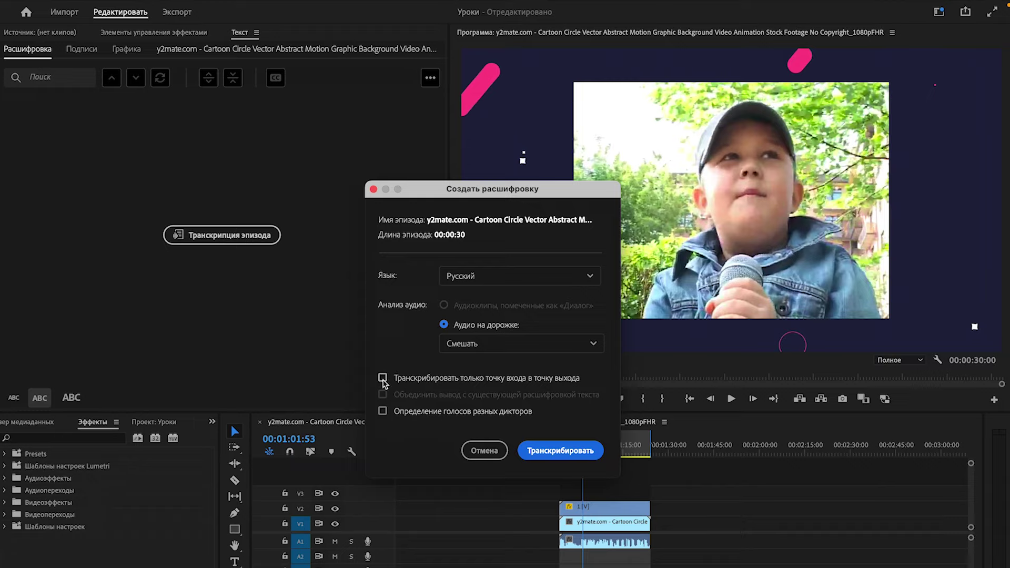
pyautogui.click(383, 378)
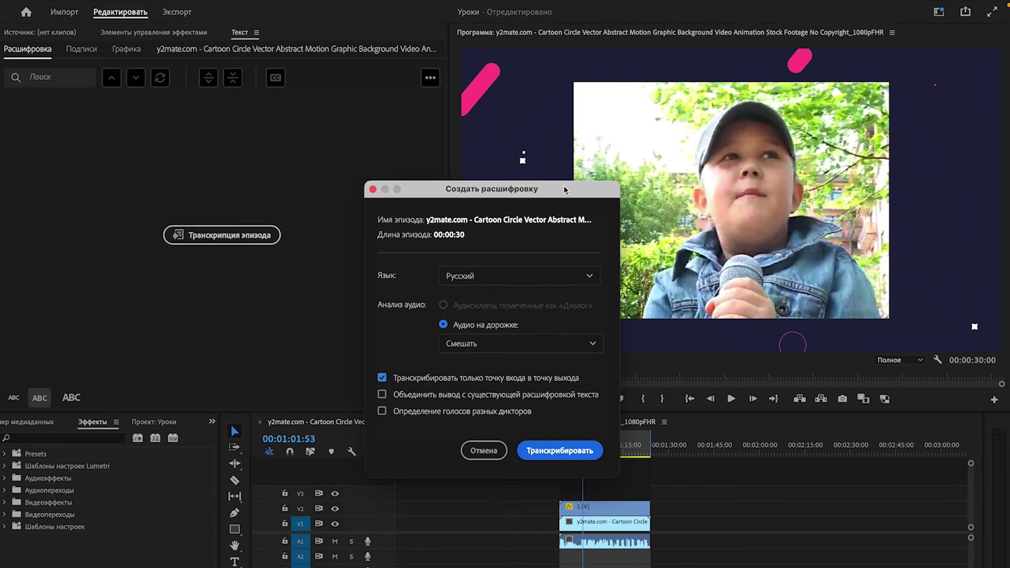
pyautogui.moveTo(565, 190); pyautogui.dragTo(415, 190)
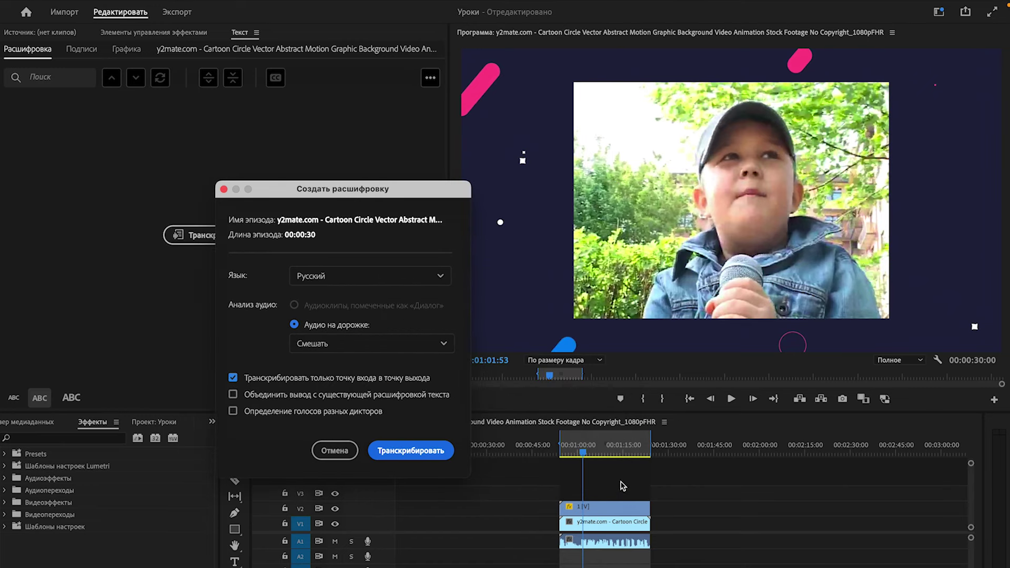
pyautogui.click(402, 453)
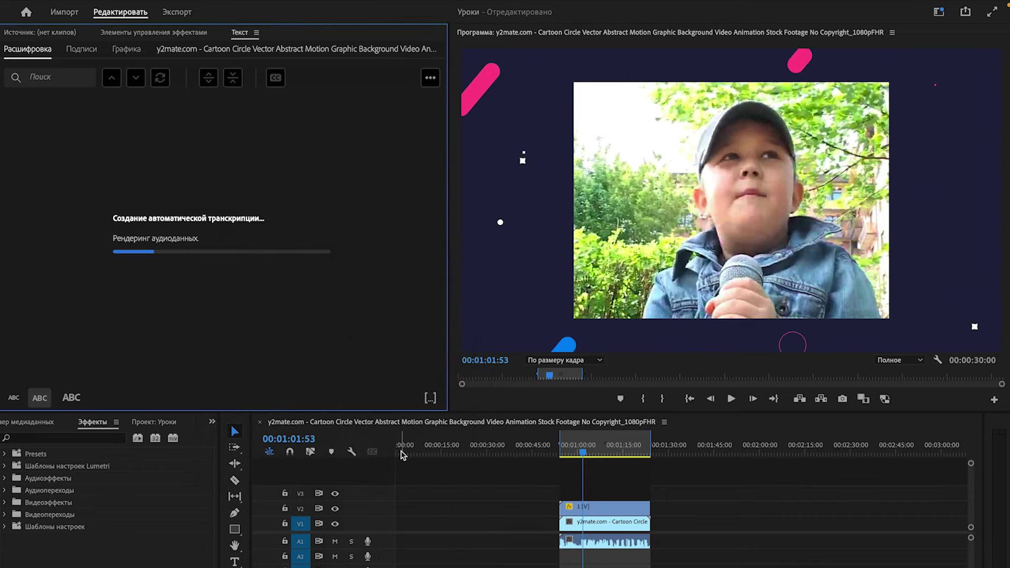
# Replay the range from the in point to check the transcript against the audio.
pyautogui.click(690, 400)
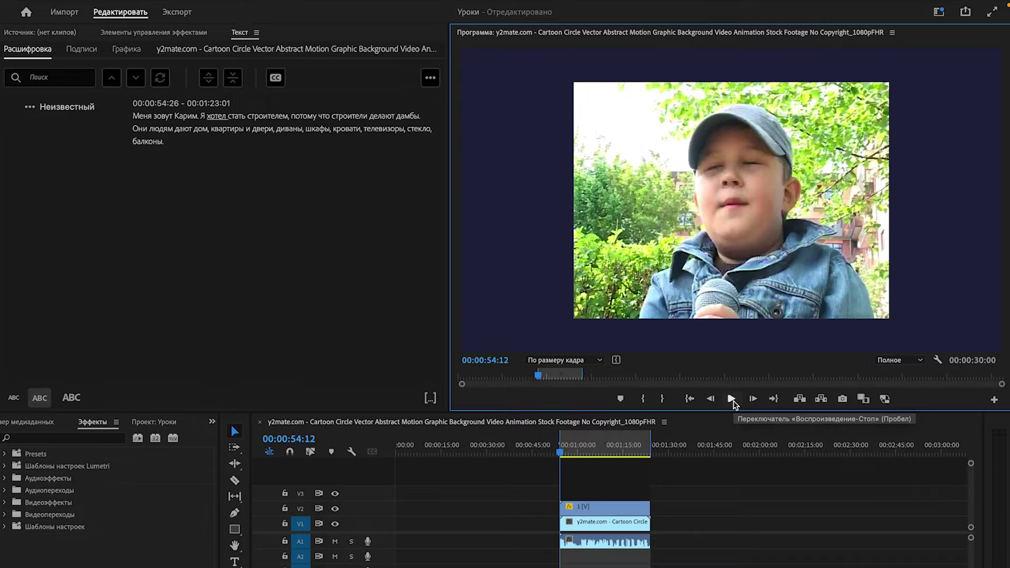
pyautogui.click(731, 400)
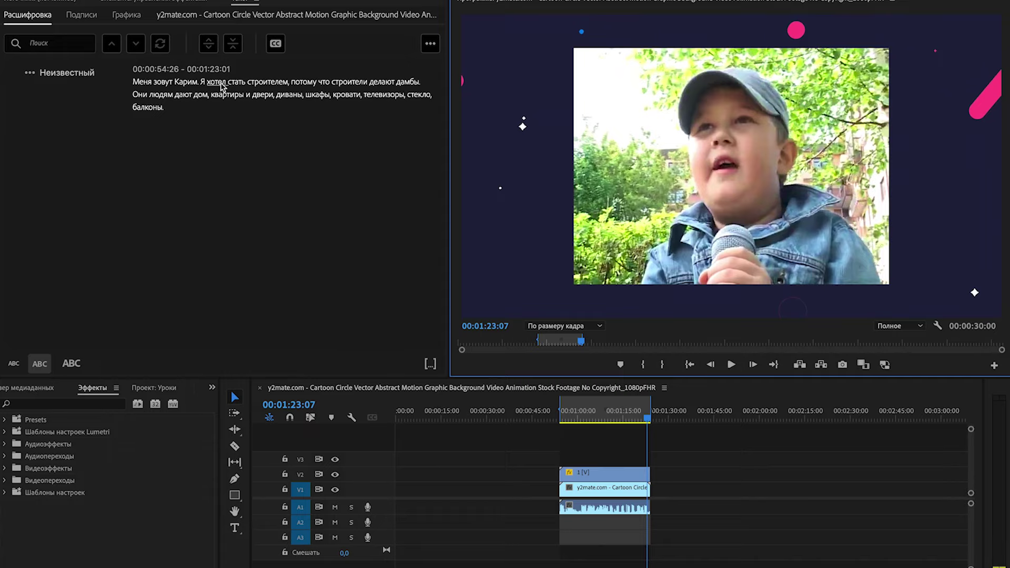
# Correct misheard transcript words: хотел to хочу, дамбы to домы, стекло to стеклы.
pyautogui.doubleClick(221, 83)
pyautogui.doubleClick(315, 163)
pyautogui.write('хочу')
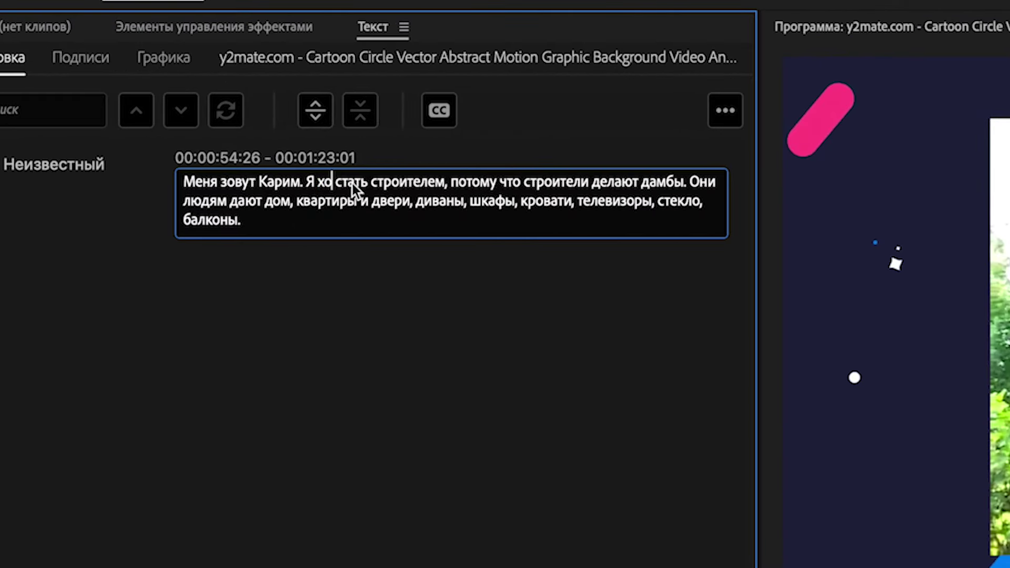
pyautogui.doubleClick(684, 181)
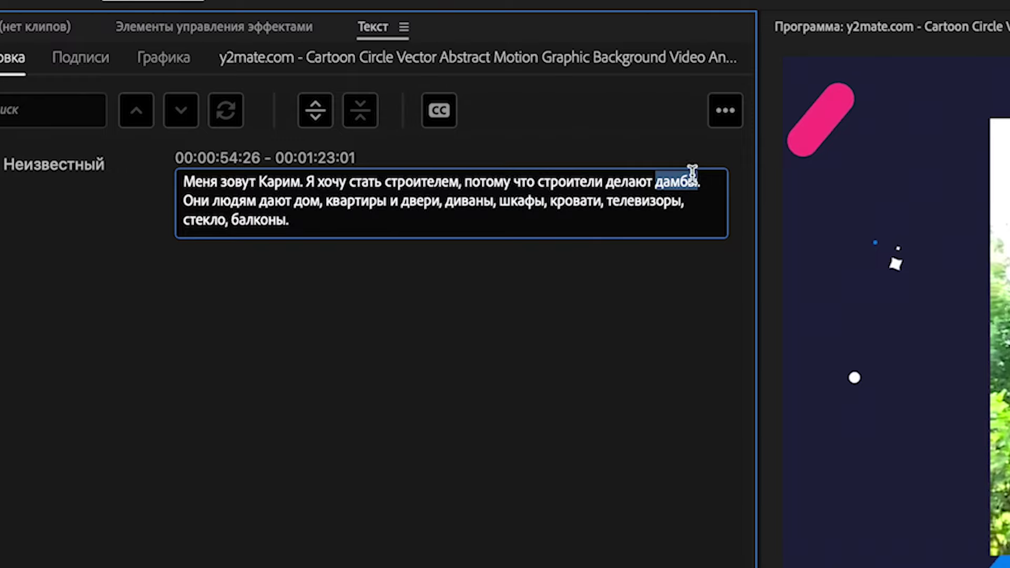
pyautogui.click(697, 183)
pyautogui.press('BackSpace')
pyautogui.press('BackSpace')
pyautogui.press('BackSpace')
pyautogui.press('BackSpace')
pyautogui.write('о')
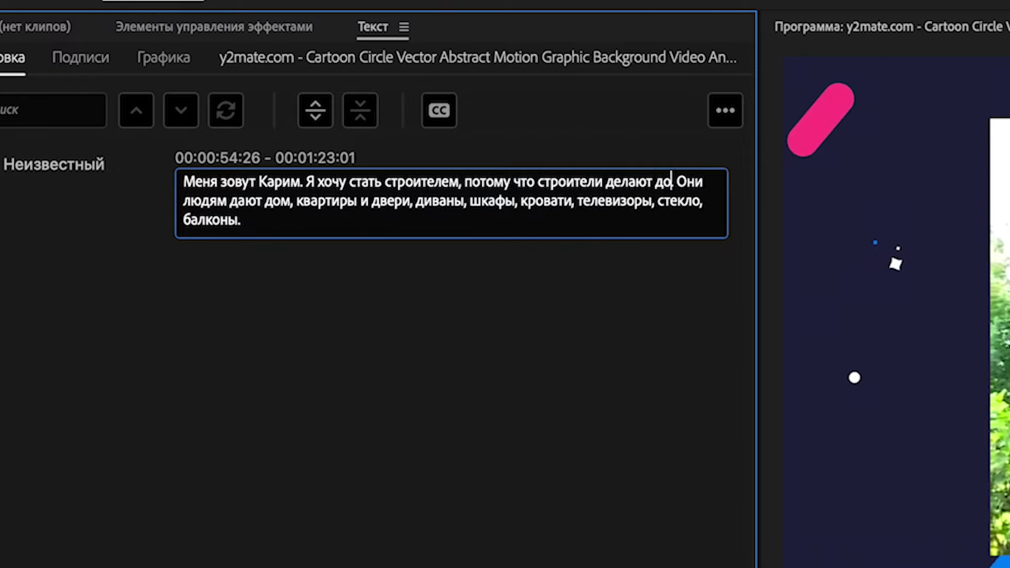
pyautogui.write('мы')
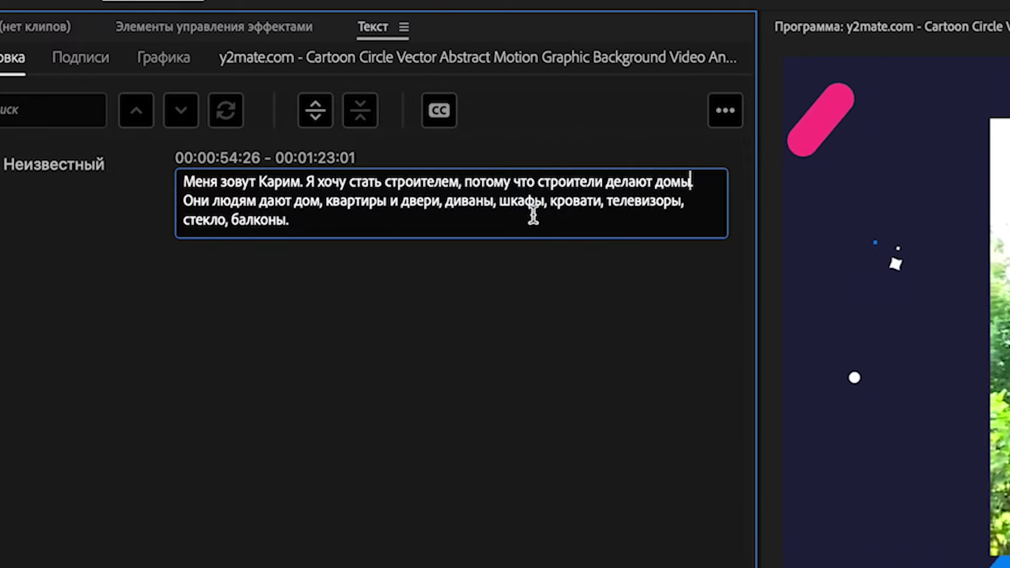
pyautogui.click(225, 221)
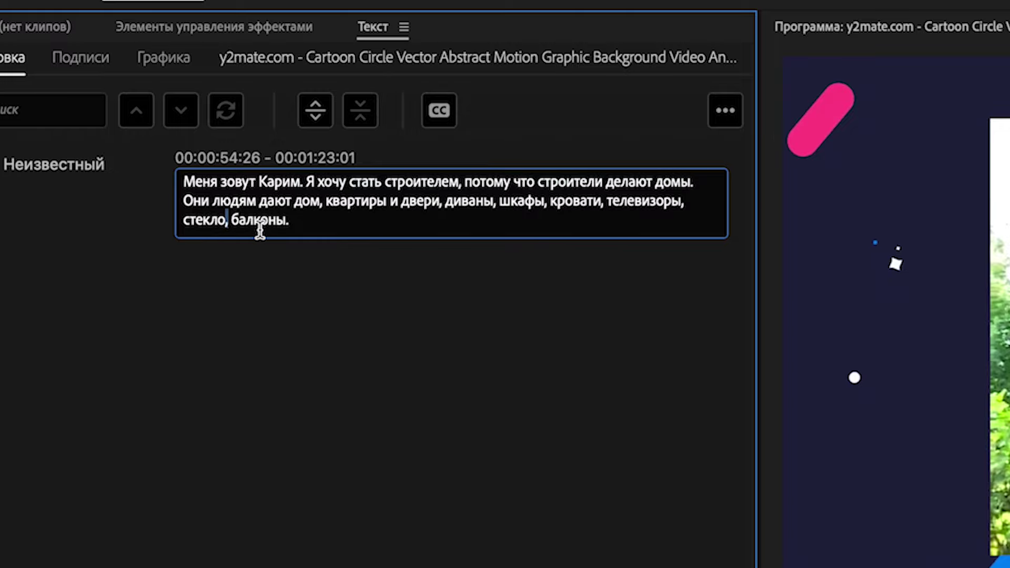
pyautogui.press('BackSpace')
pyautogui.press('BackSpace')
pyautogui.write('ы,')
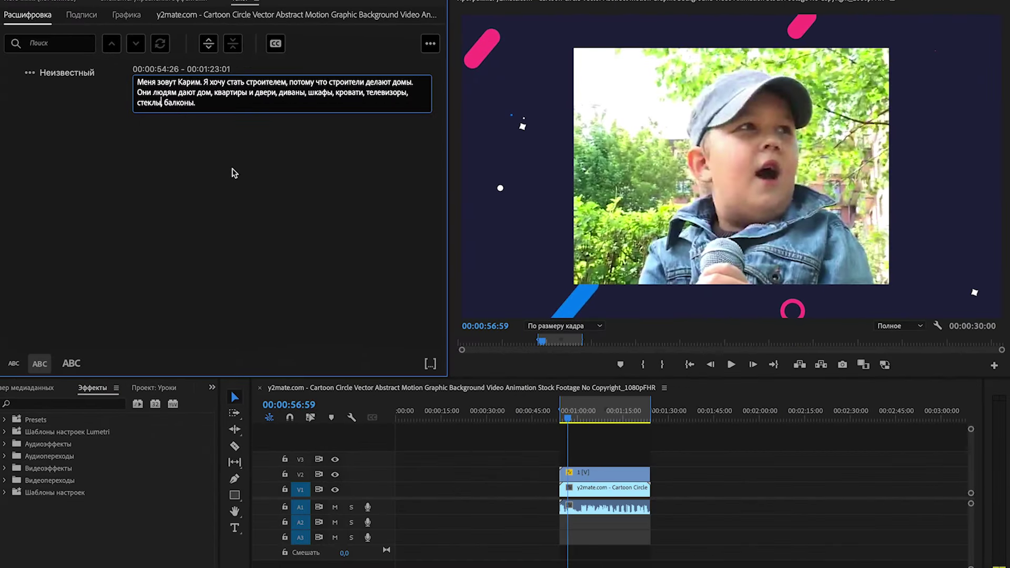
pyautogui.click(240, 180)
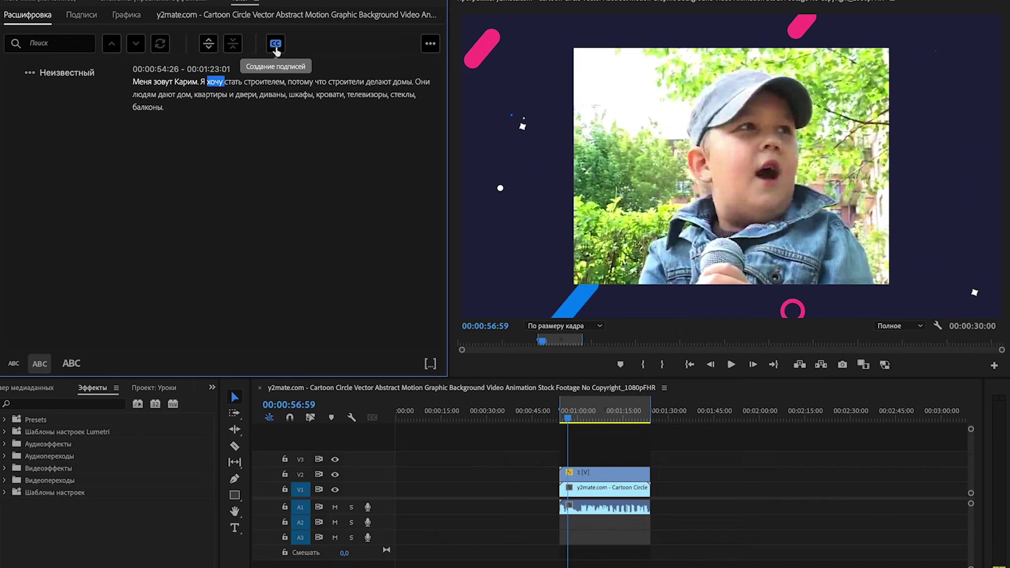
# Create captions with 18-character maximum length and 1.6 s minimum duration, then preview them.
pyautogui.click(275, 46)
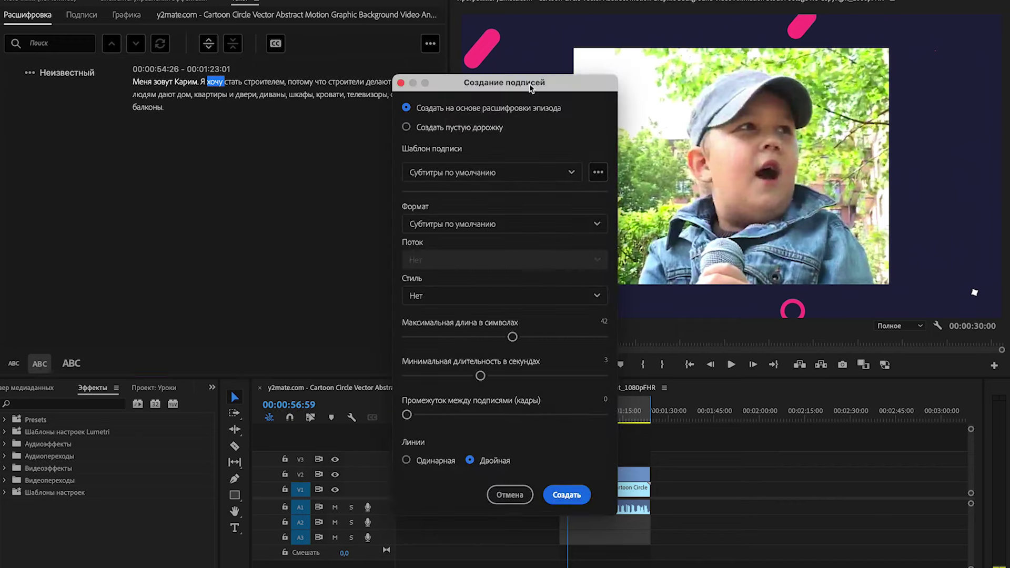
pyautogui.moveTo(529, 83); pyautogui.dragTo(529, 58)
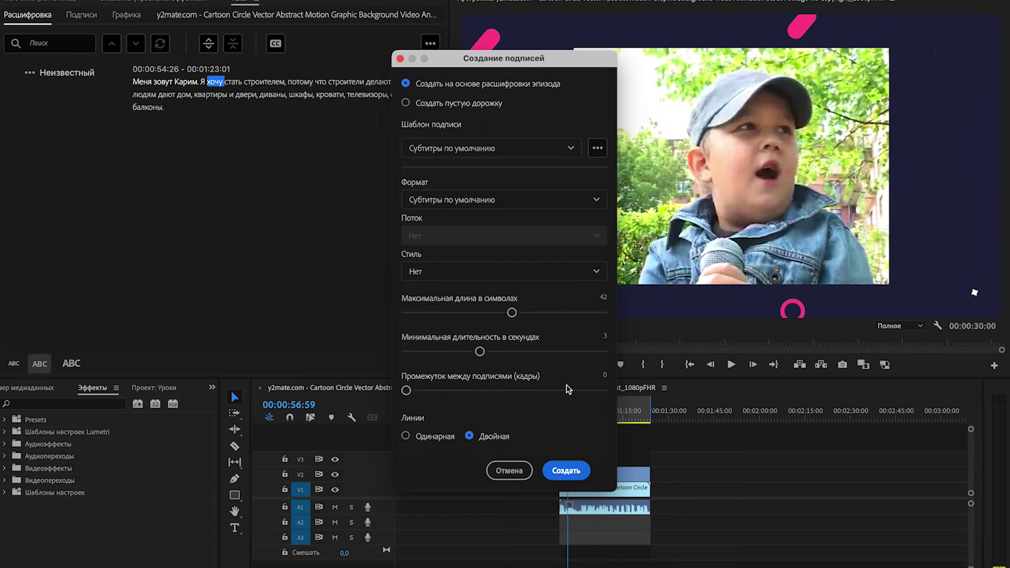
pyautogui.click(428, 271)
pyautogui.click(428, 278)
pyautogui.moveTo(512, 314); pyautogui.dragTo(436, 321)
pyautogui.moveTo(479, 353); pyautogui.dragTo(406, 352)
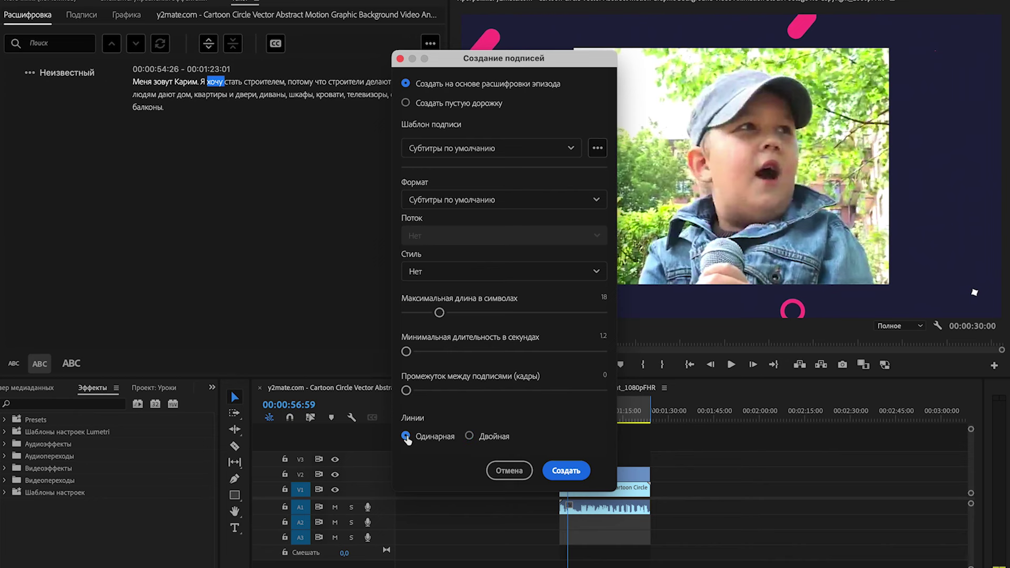
pyautogui.press('Return')
pyautogui.click(689, 365)
pyautogui.press('space')
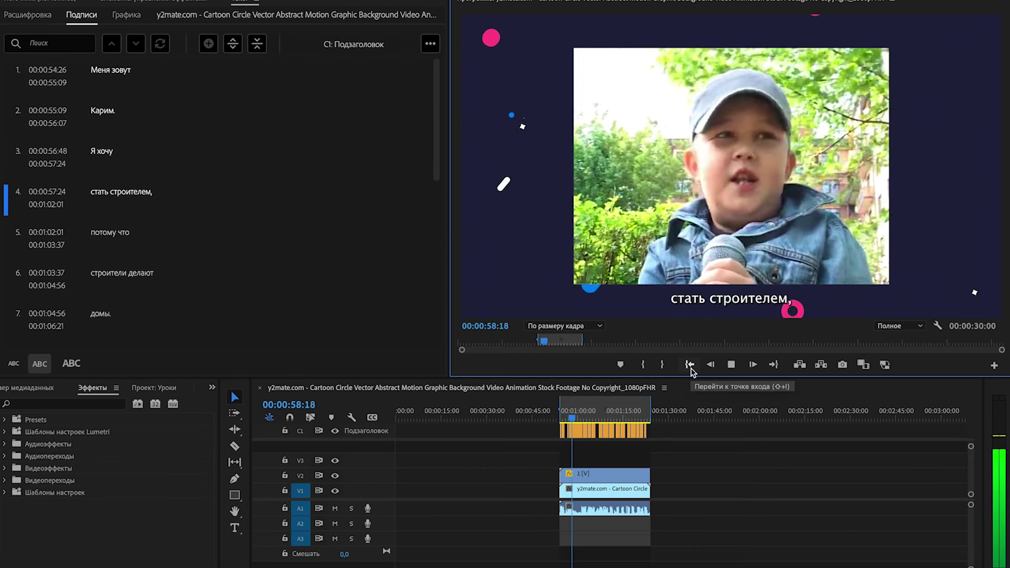
pyautogui.press('space')
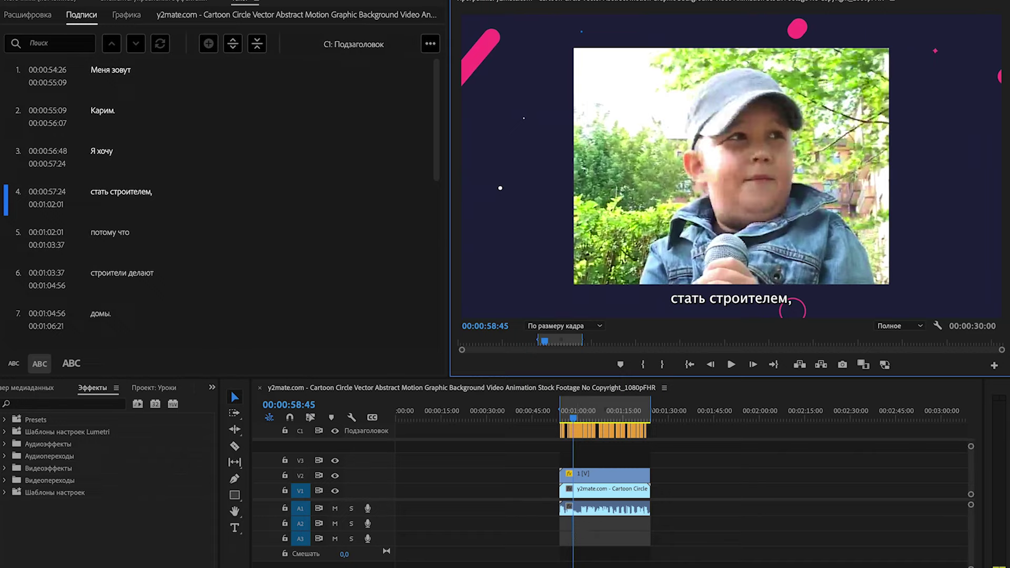
# Open Essential Graphics and select every caption on the caption track.
pyautogui.click(405, 0)
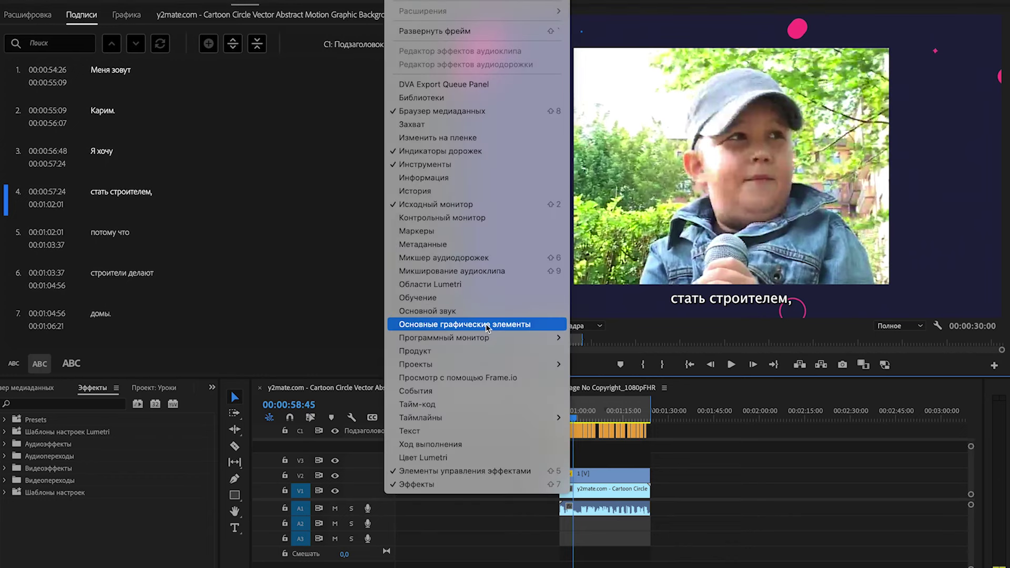
pyautogui.click(467, 325)
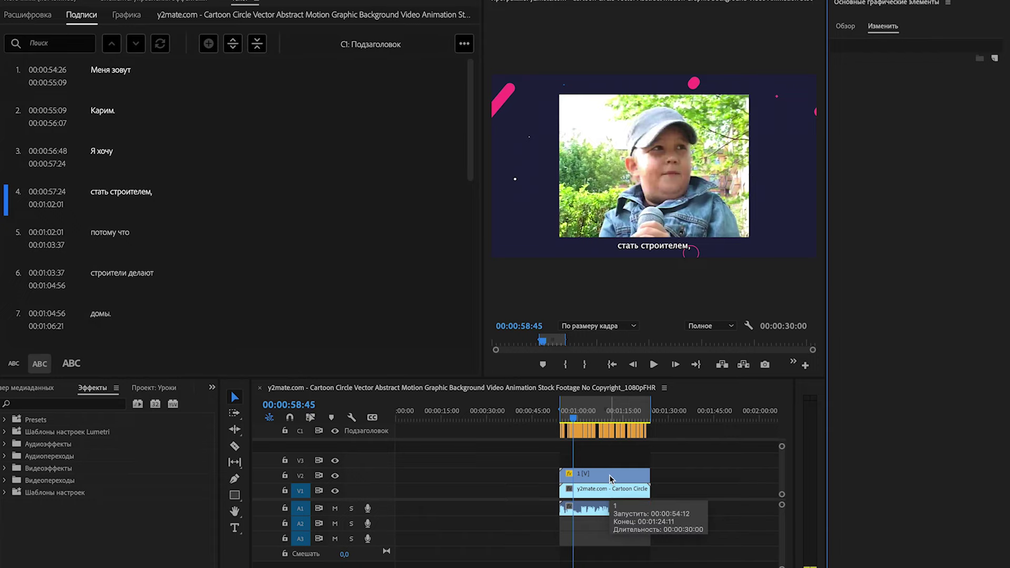
pyautogui.click(659, 460)
pyautogui.press('=')
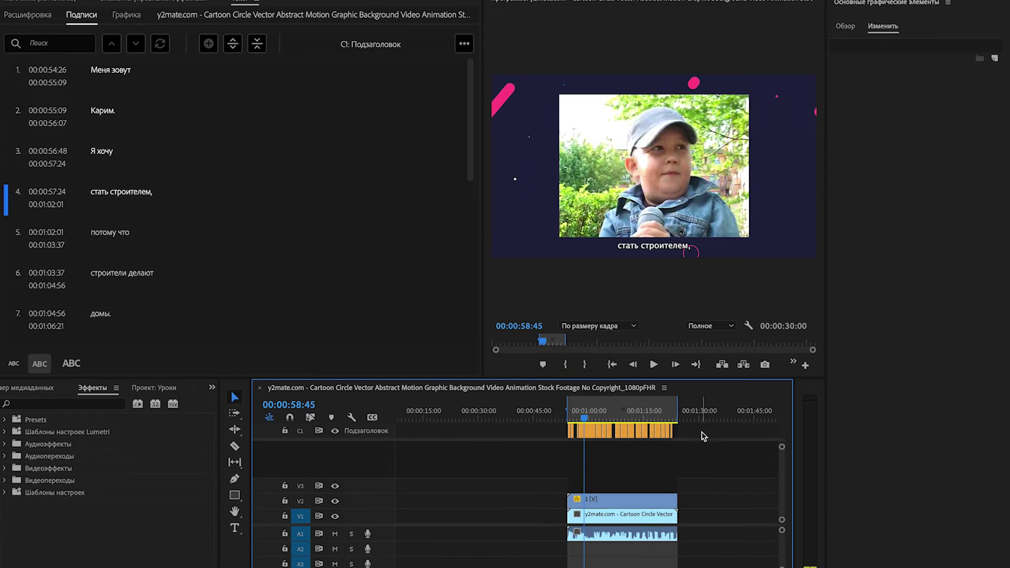
pyautogui.moveTo(709, 424); pyautogui.dragTo(523, 475)
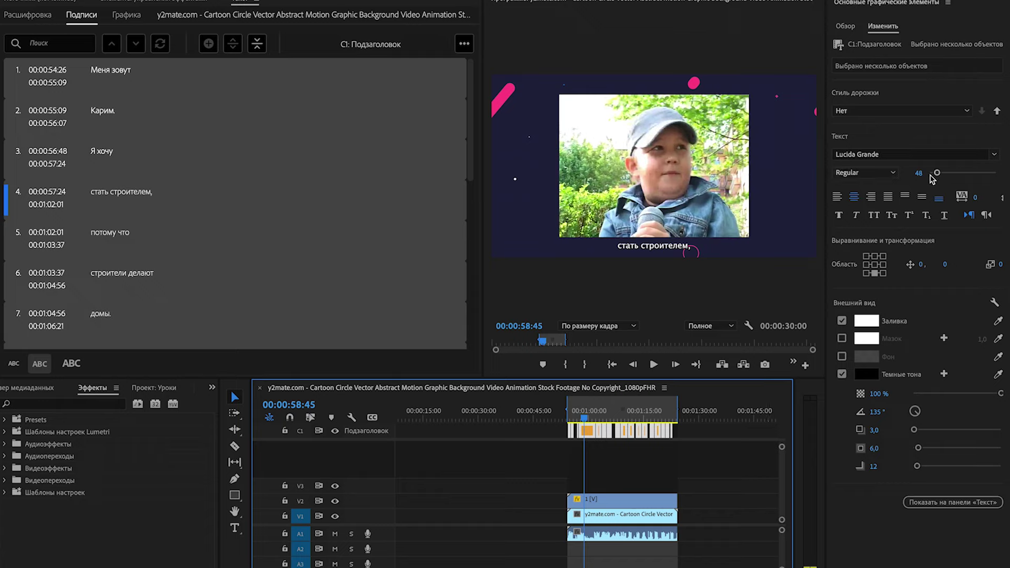
# Set the captions' font to Montserrat Black and make them all caps.
pyautogui.click(994, 154)
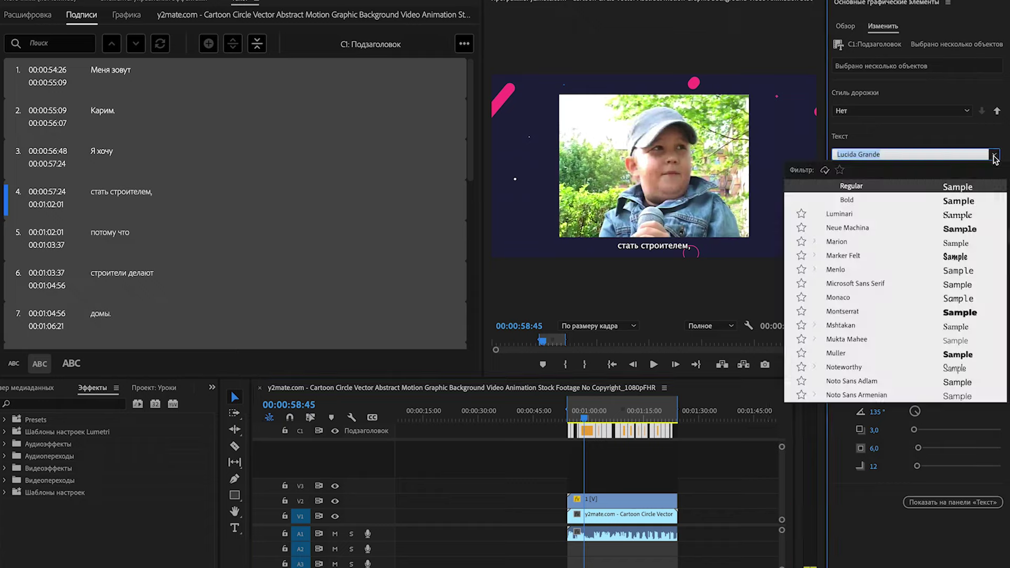
pyautogui.scroll(15, 888, 234)
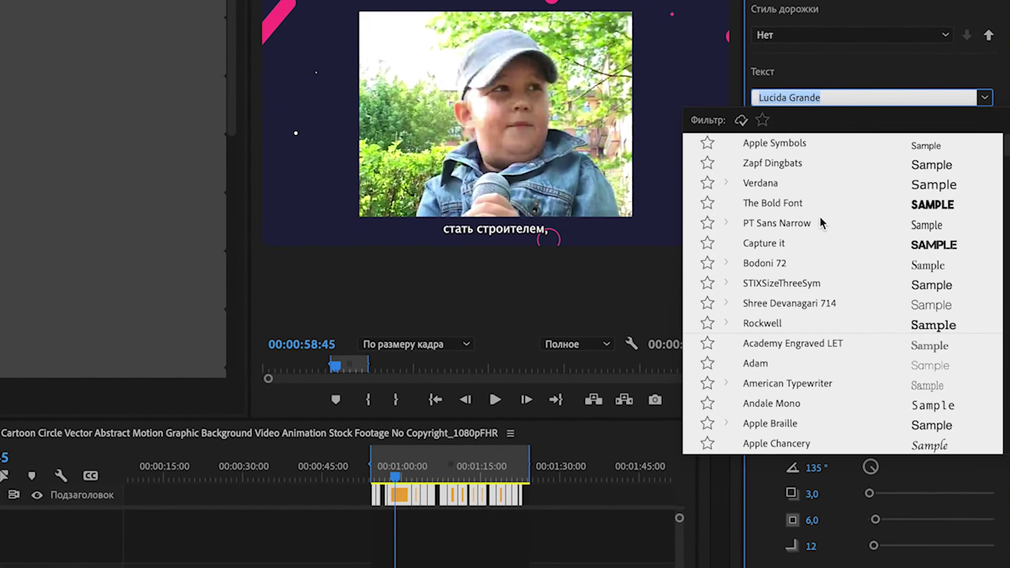
pyautogui.hotkey('ctrl', 'space')
pyautogui.write('mons')
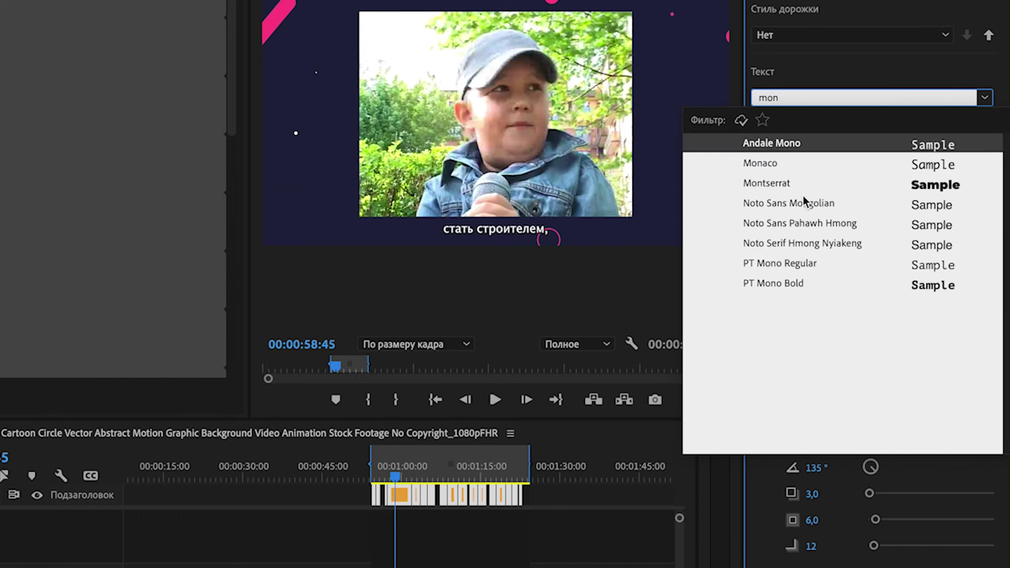
pyautogui.press('Return')
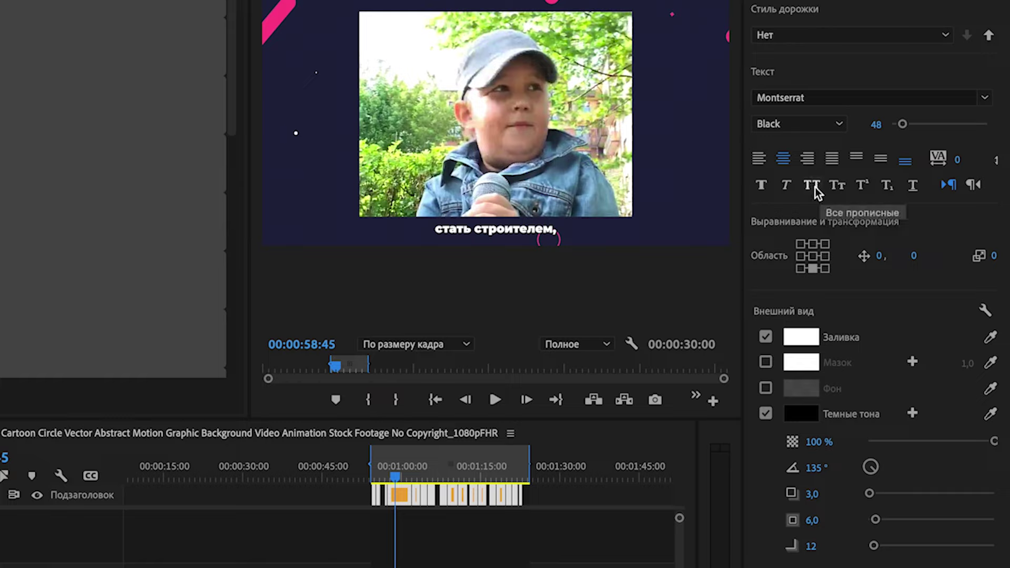
pyautogui.click(812, 186)
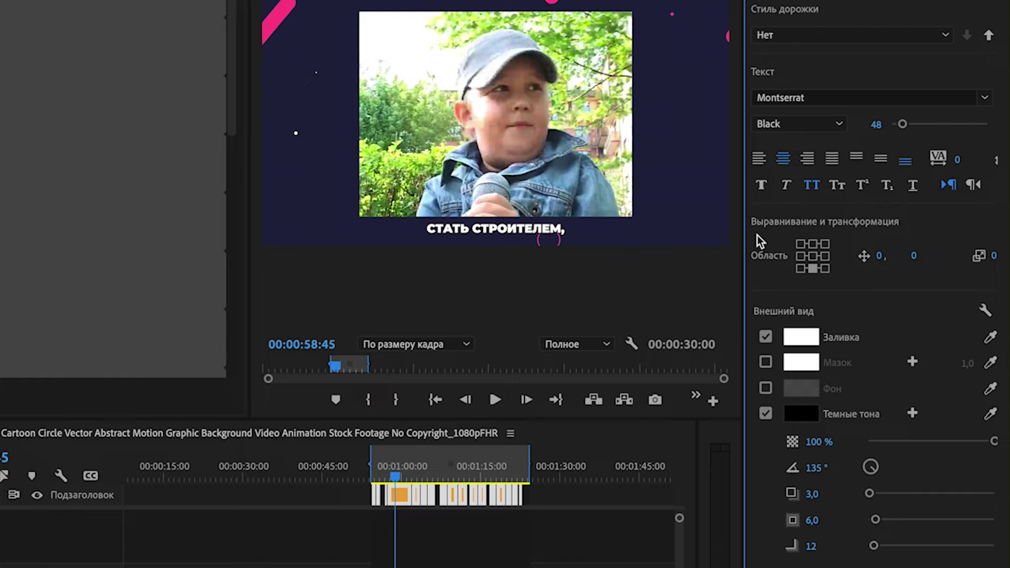
# Move the captions to position 28, -14.
pyautogui.moveTo(887, 263); pyautogui.dragTo(854, 263)
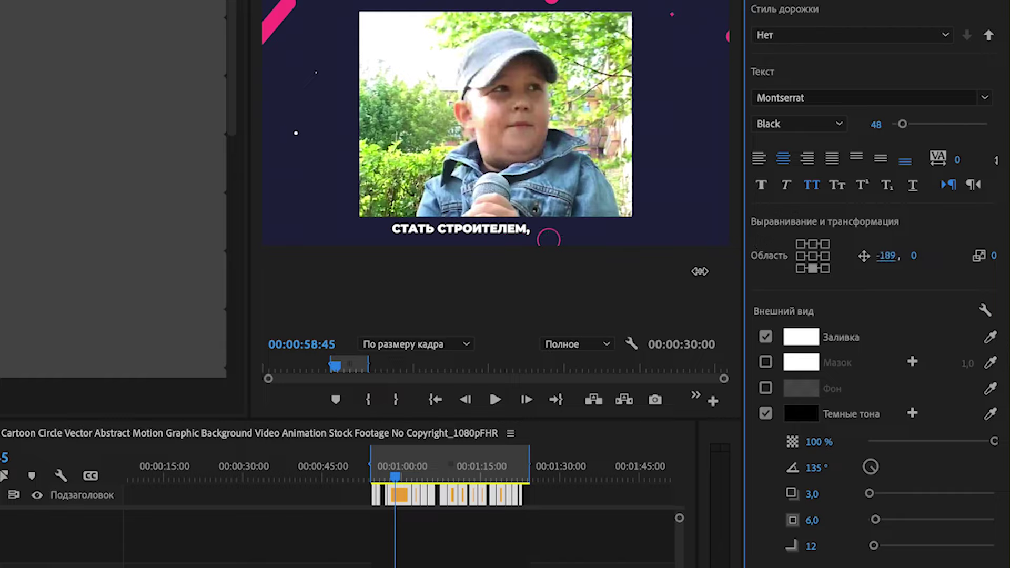
pyautogui.moveTo(927, 256); pyautogui.dragTo(928, 263)
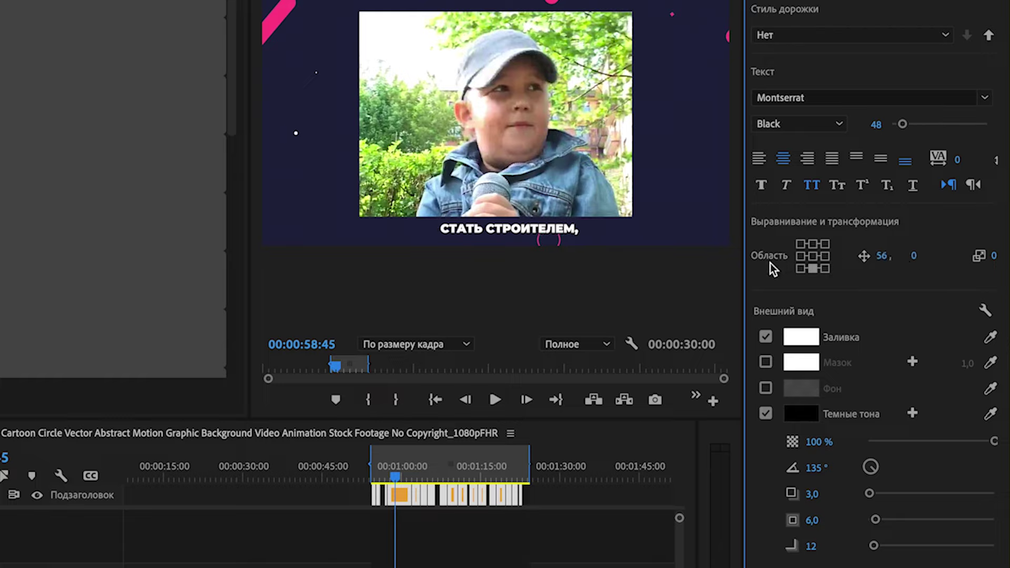
pyautogui.moveTo(913, 256); pyautogui.dragTo(864, 261)
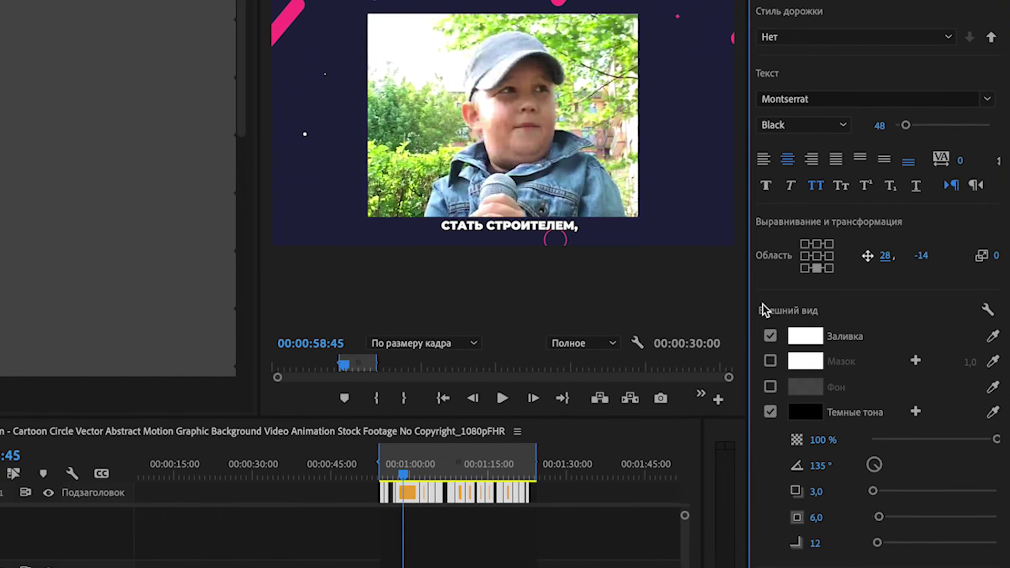
# Add a black (000000) stroke of width 5 to the captions.
pyautogui.click(771, 363)
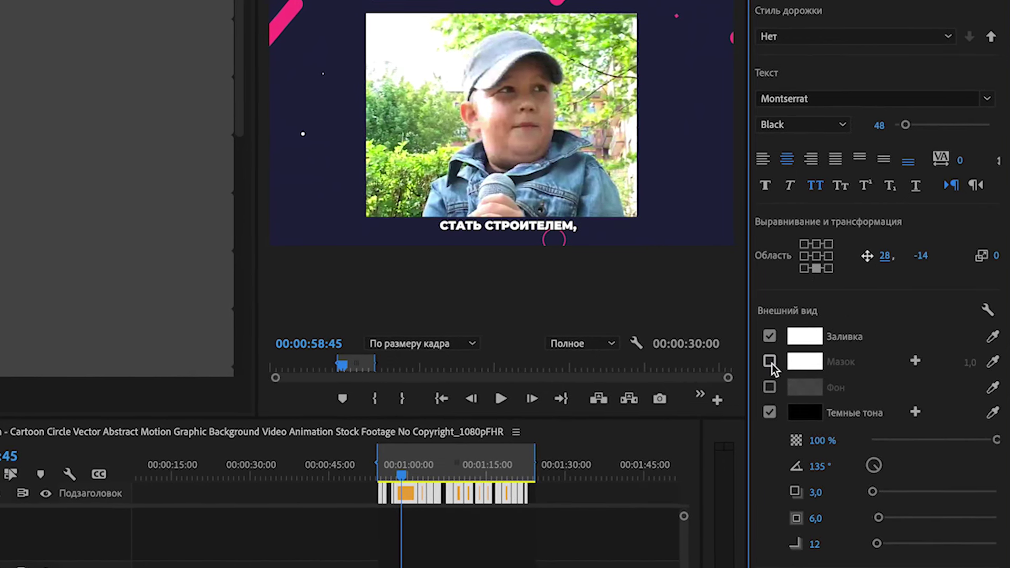
pyautogui.click(804, 362)
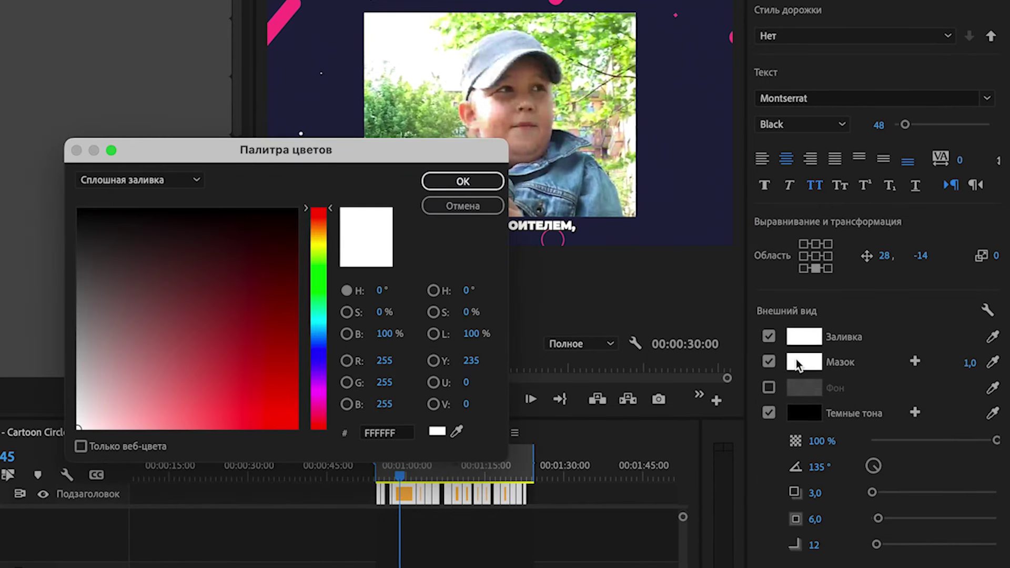
pyautogui.moveTo(163, 383); pyautogui.dragTo(90, 151)
pyautogui.click(476, 183)
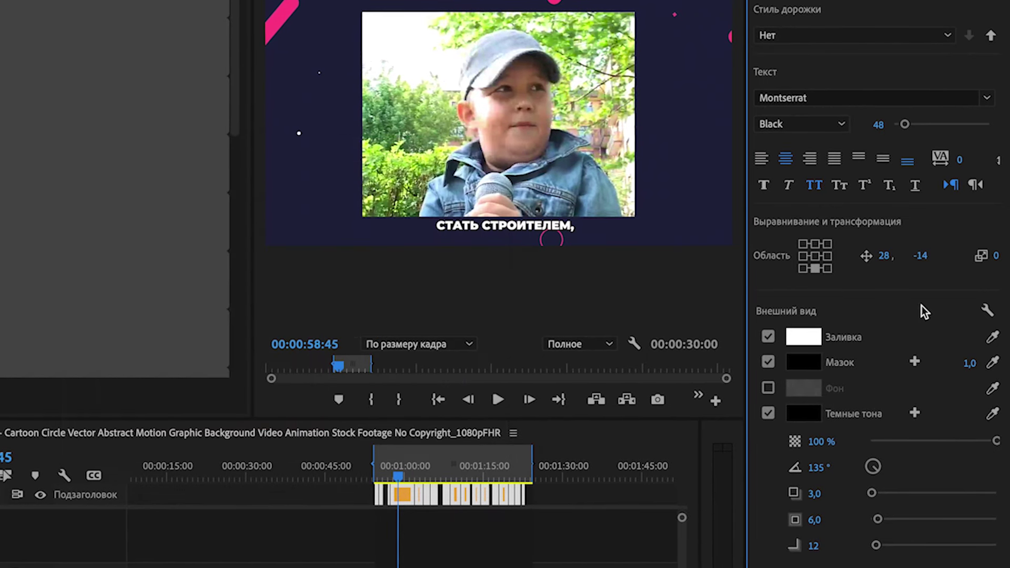
pyautogui.click(965, 362)
pyautogui.write('5')
pyautogui.press('Return')
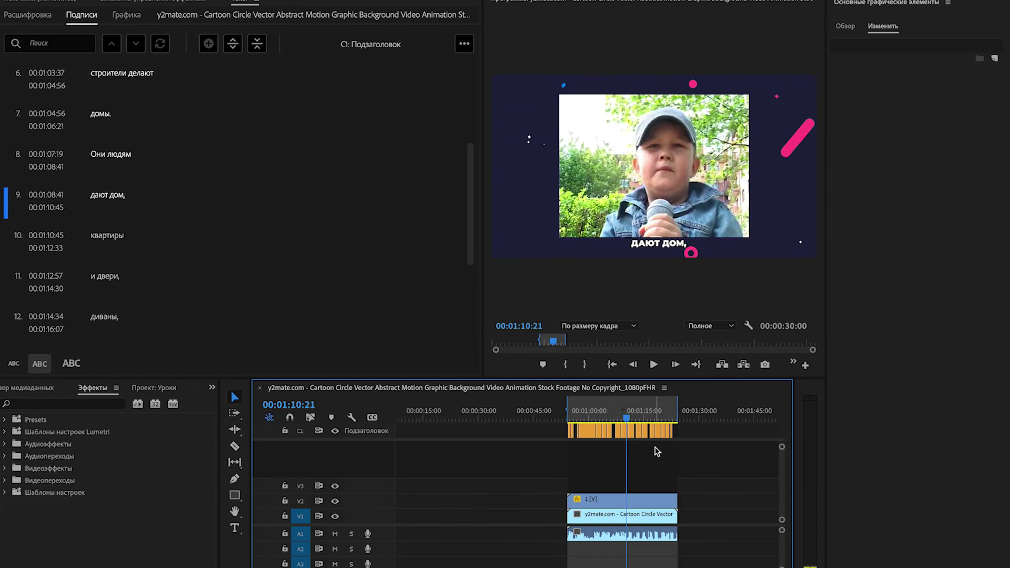
# Fill the домы. caption with bright green.
pyautogui.press('=')
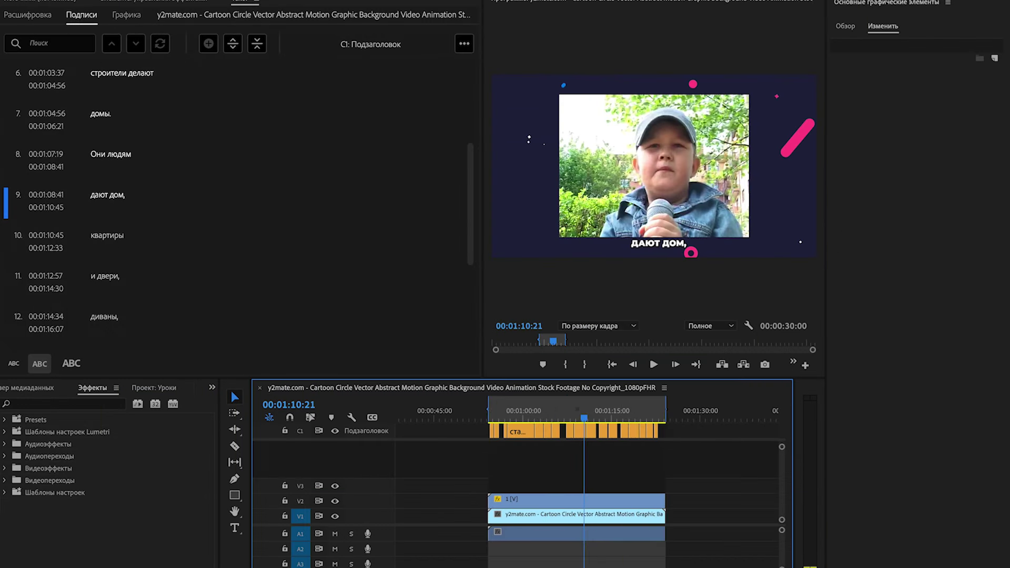
pyautogui.press('=')
pyautogui.press('=')
pyautogui.press('=')
pyautogui.click(489, 408)
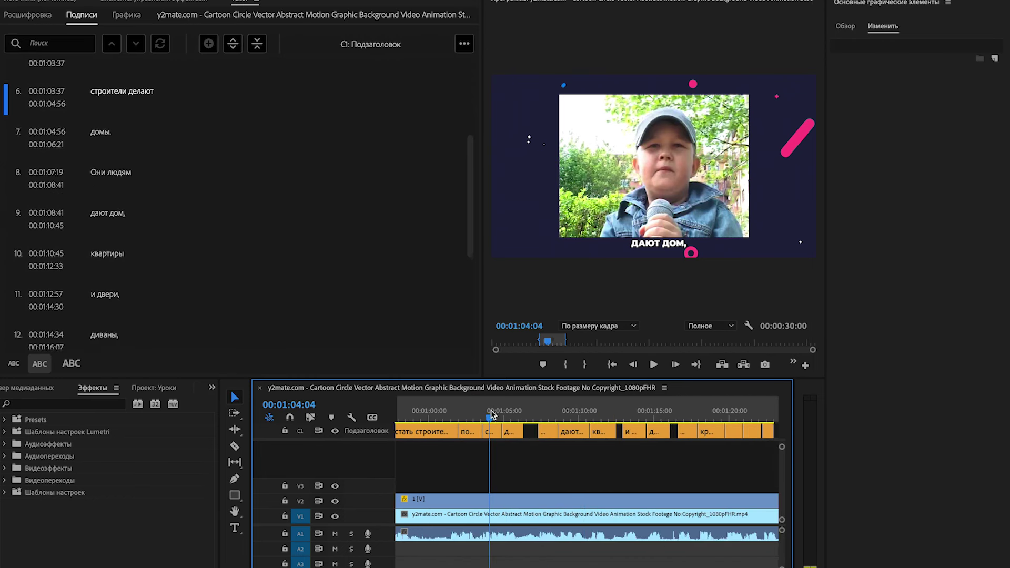
pyautogui.click(515, 414)
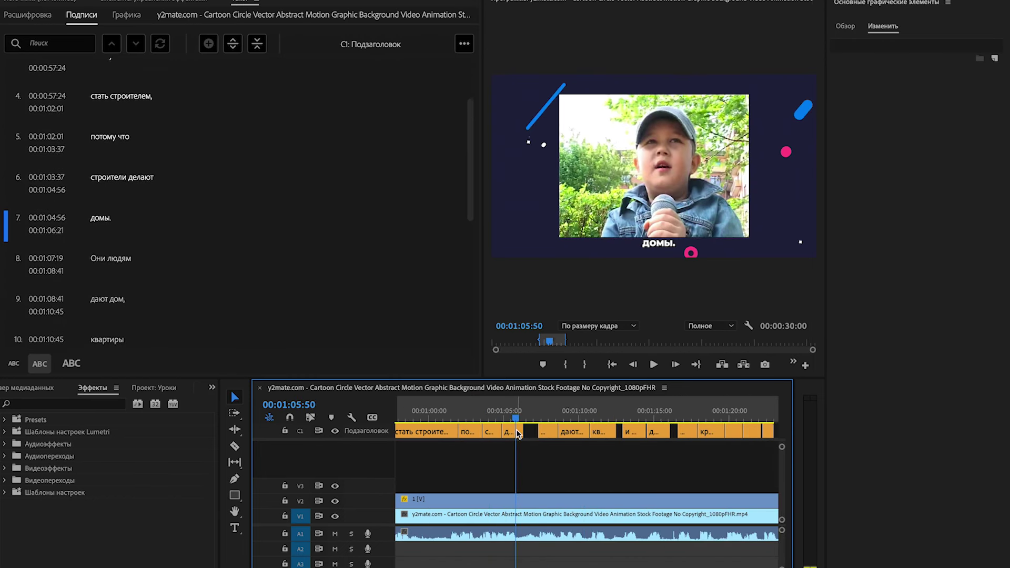
pyautogui.click(660, 242)
pyautogui.click(660, 240)
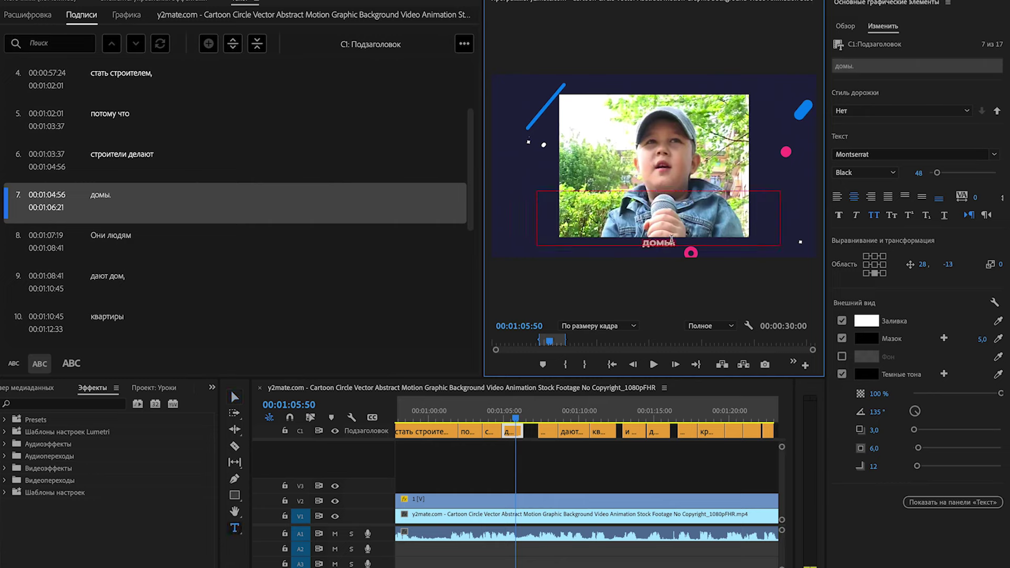
pyautogui.click(866, 321)
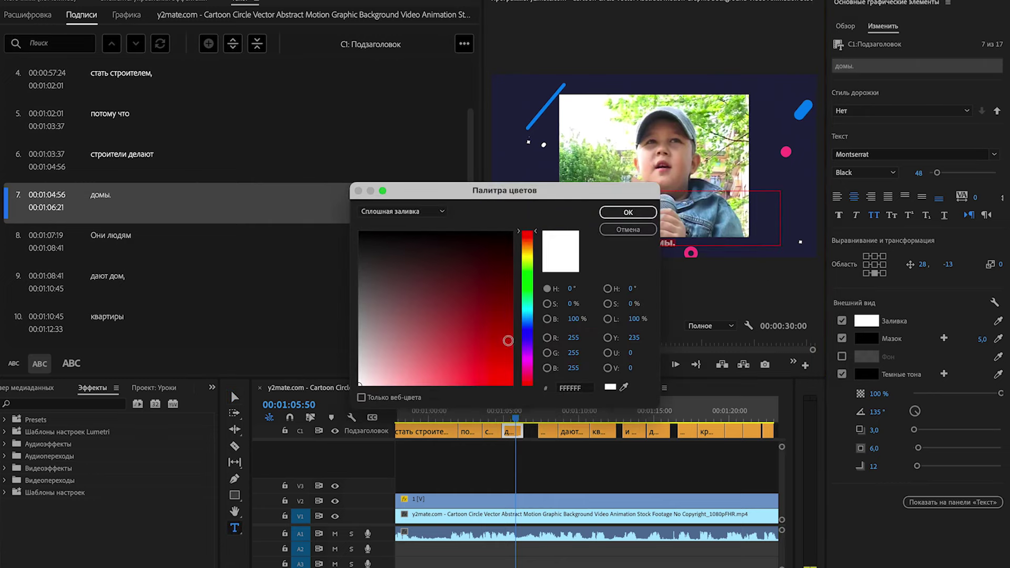
pyautogui.click(529, 288)
pyautogui.moveTo(495, 315); pyautogui.dragTo(512, 370)
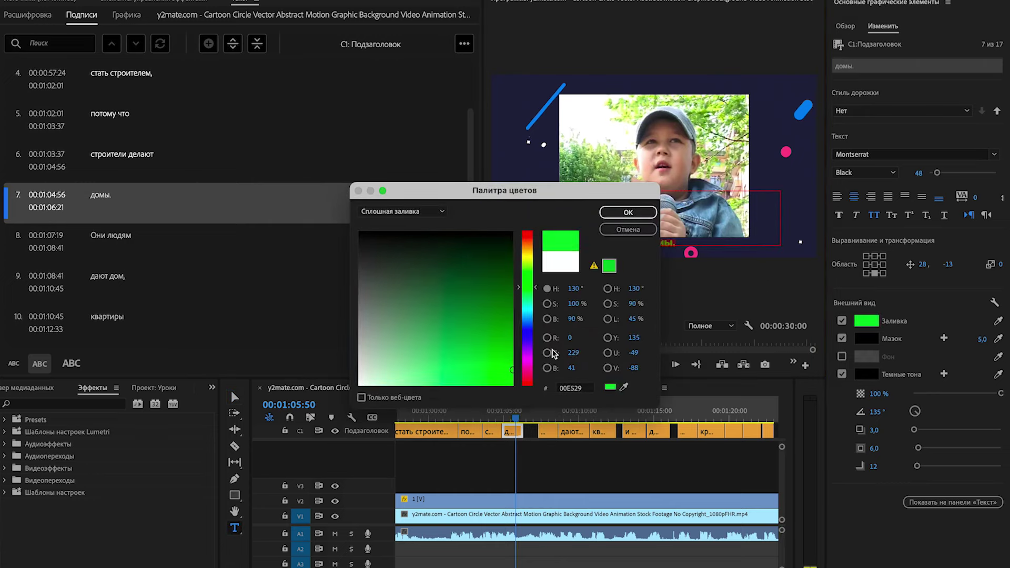
pyautogui.click(628, 212)
# Switch back to the Selection tool and play to check the green caption.
pyautogui.click(567, 454)
pyautogui.press('v')
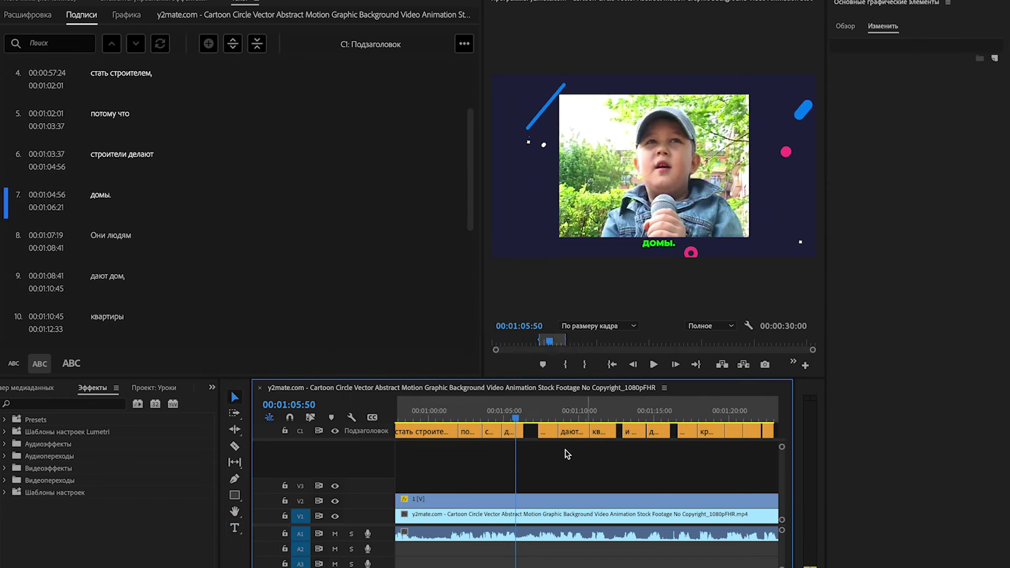
pyautogui.click(497, 418)
pyautogui.press('space')
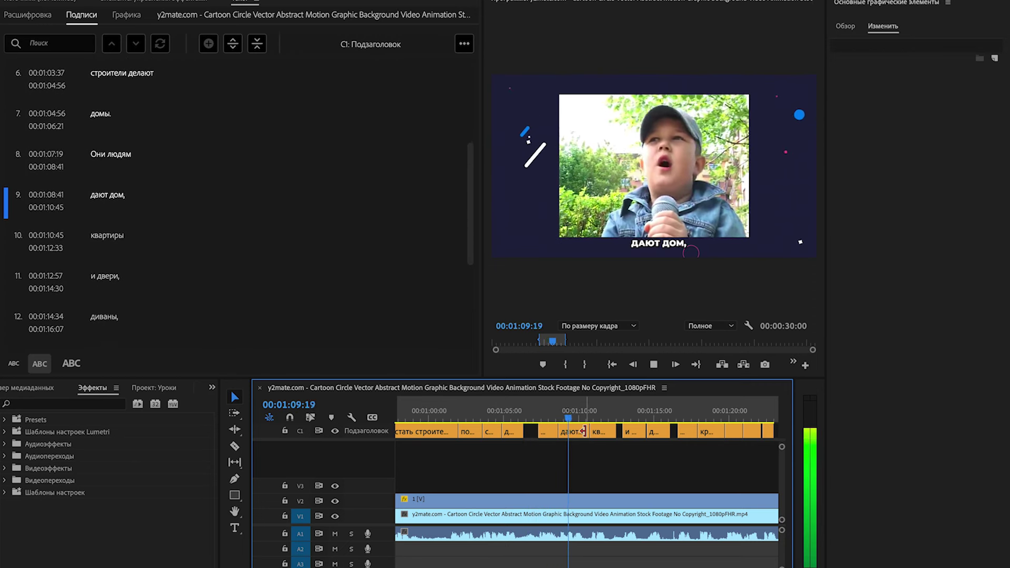
pyautogui.press('space')
# Color the word ДОМ, in the даЮт дом, caption lime green (C8F000).
pyautogui.click(569, 435)
pyautogui.doubleClick(664, 243)
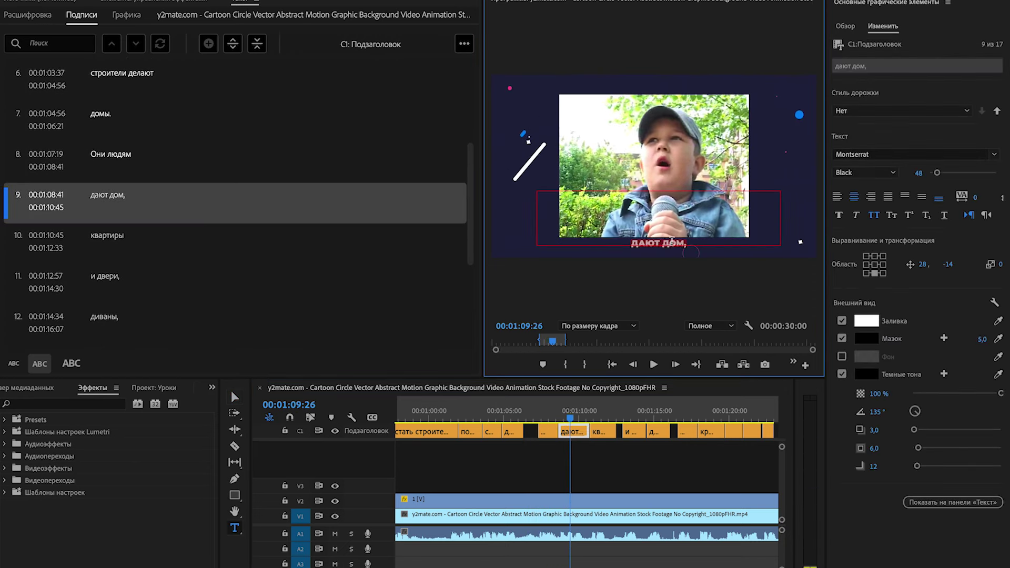
pyautogui.moveTo(663, 243); pyautogui.dragTo(692, 243)
pyautogui.click(867, 321)
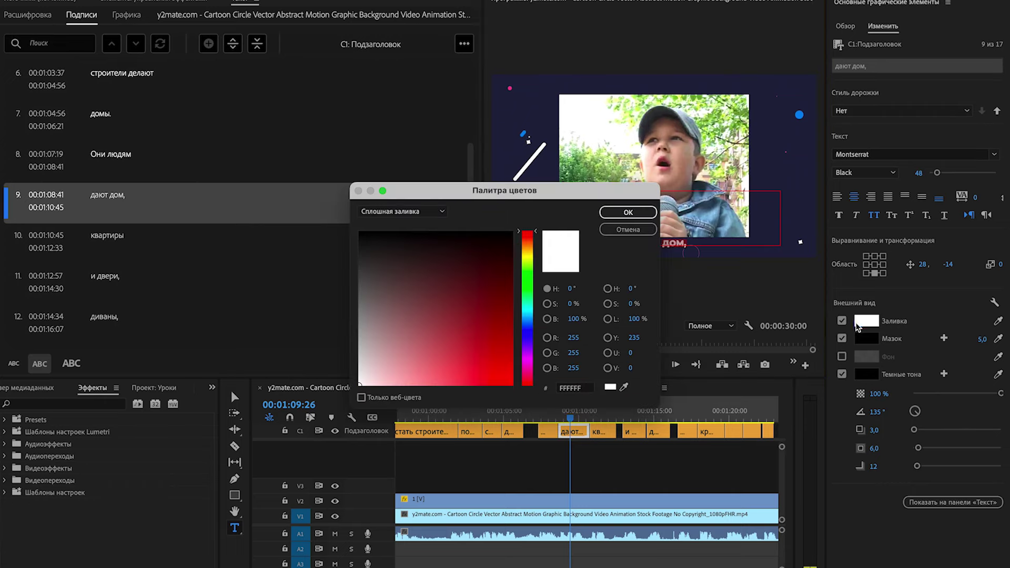
pyautogui.click(526, 260)
pyautogui.click(512, 338)
pyautogui.moveTo(512, 339); pyautogui.dragTo(513, 383)
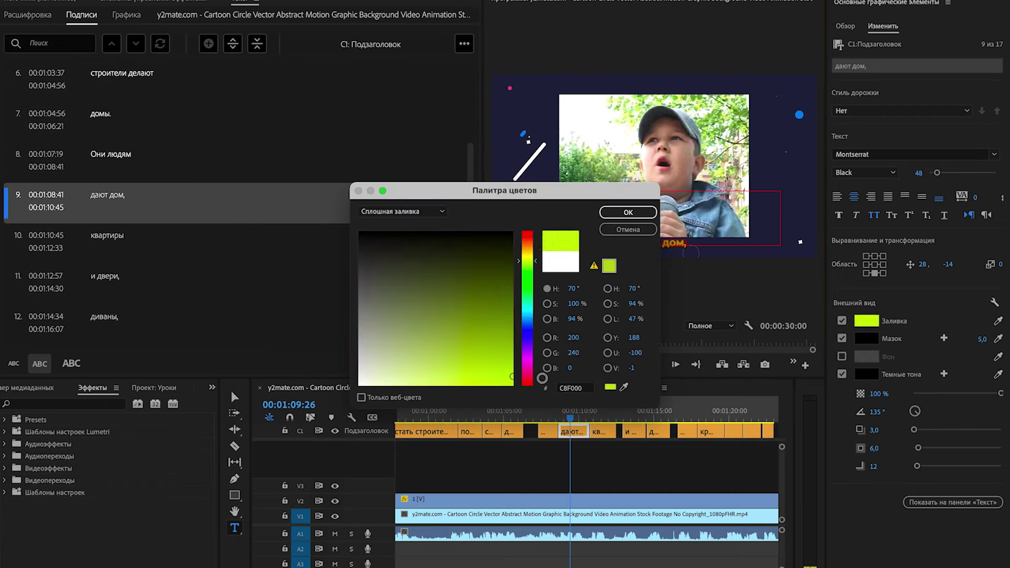
pyautogui.click(628, 212)
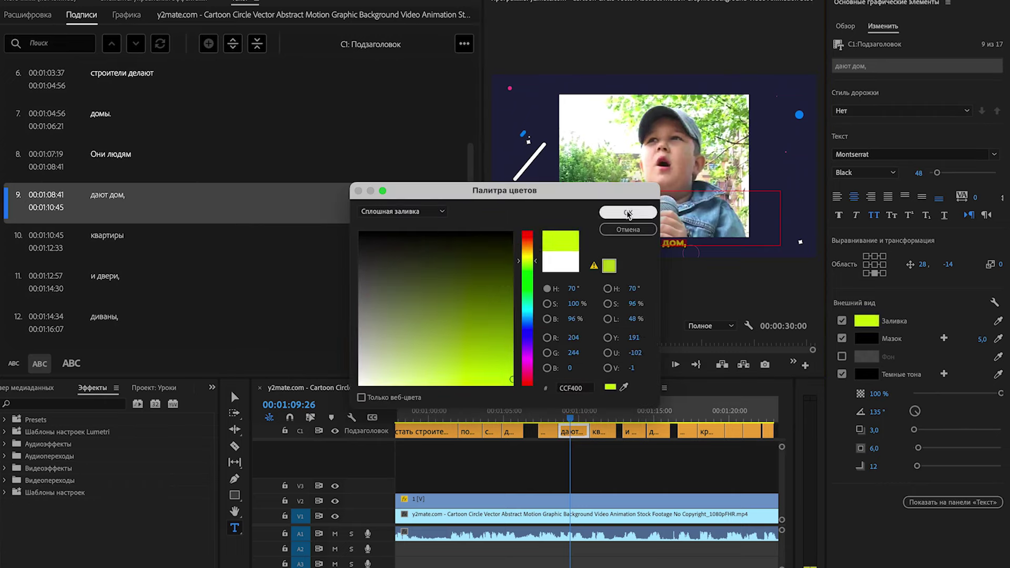
pyautogui.click(604, 471)
# Save the стать строителем, caption's formatting as a new track style named 'R'.
pyautogui.click(670, 431)
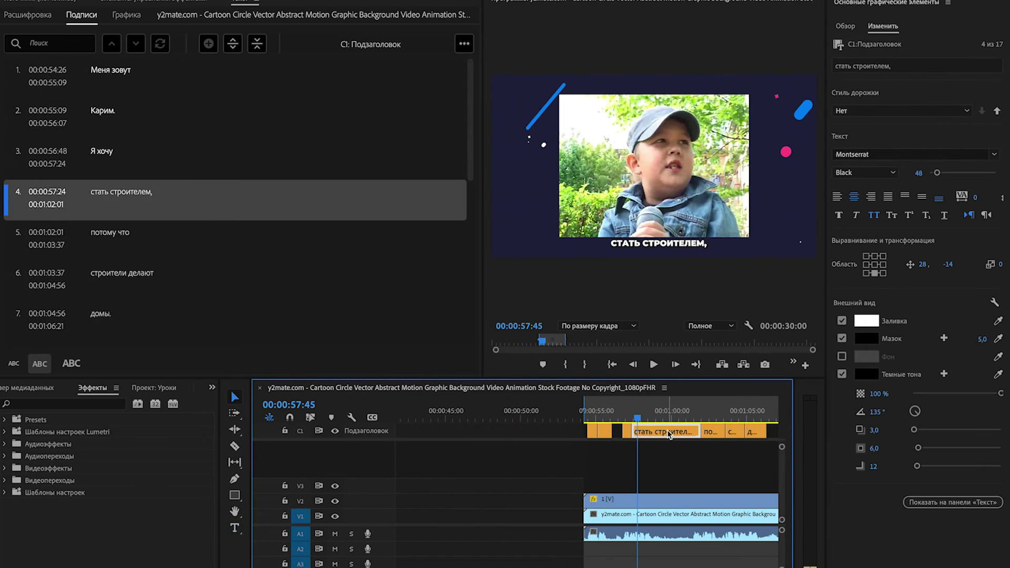
pyautogui.click(659, 415)
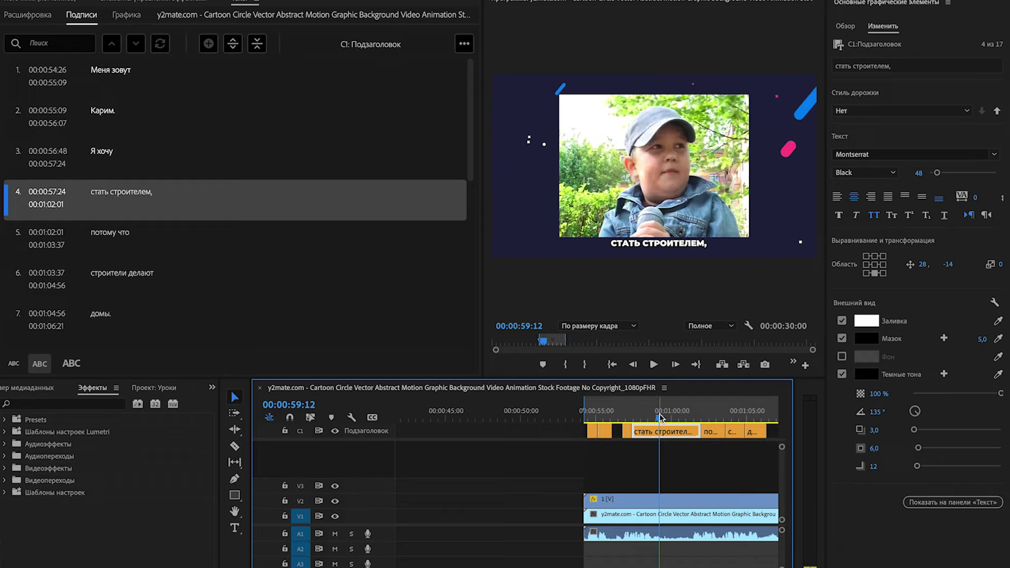
pyautogui.click(703, 461)
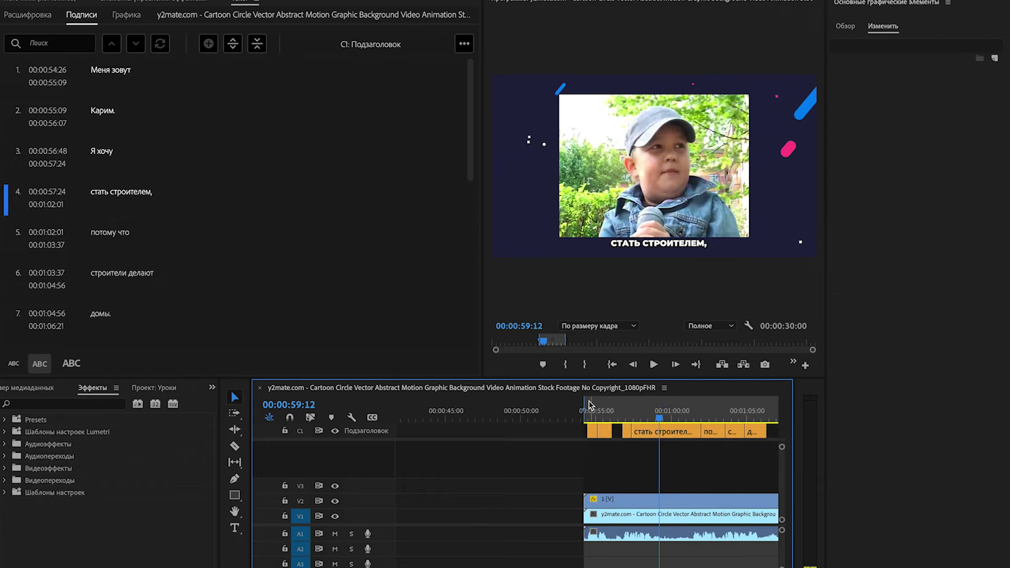
pyautogui.click(665, 433)
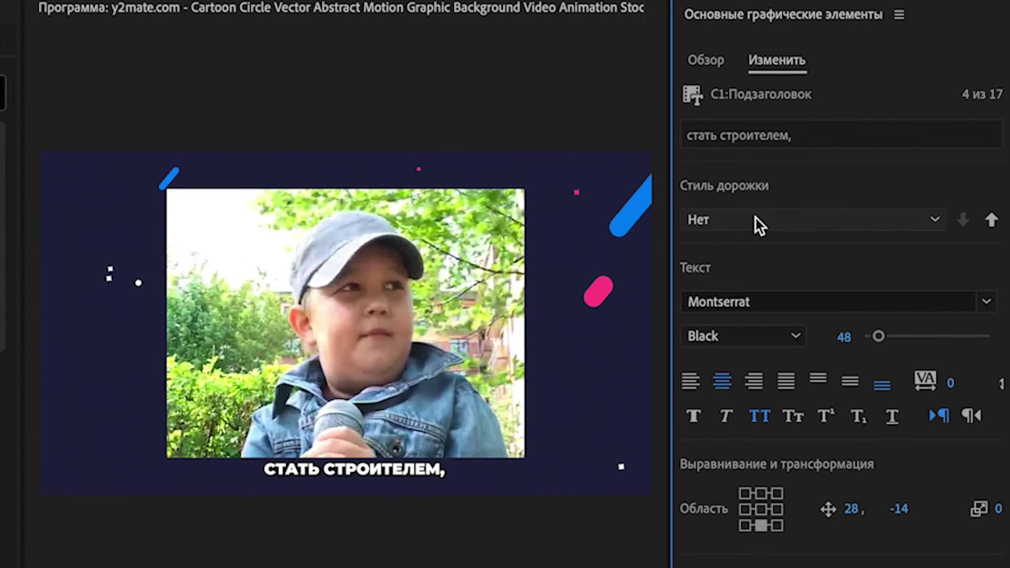
pyautogui.click(740, 223)
pyautogui.click(755, 220)
pyautogui.click(747, 220)
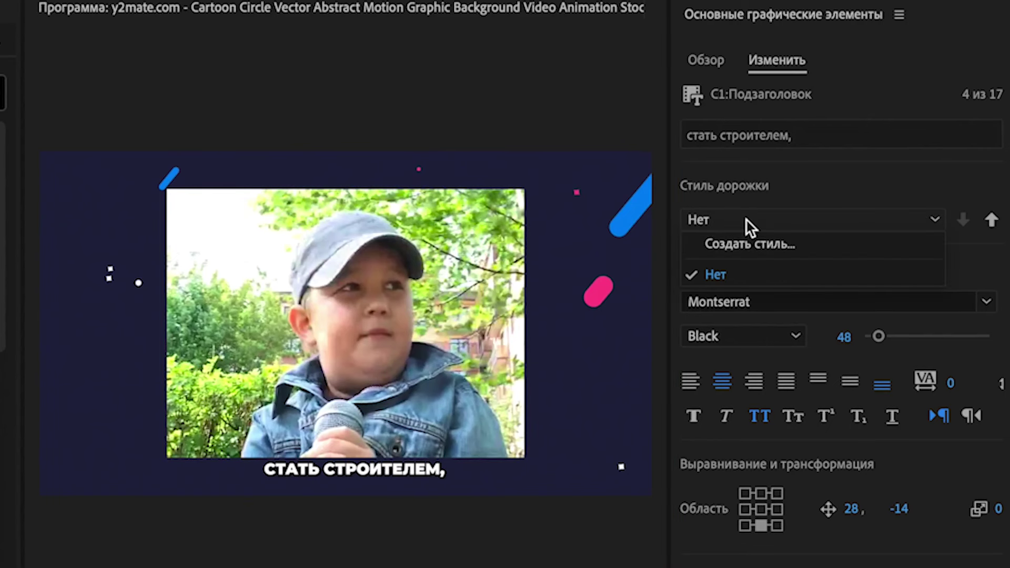
pyautogui.click(727, 244)
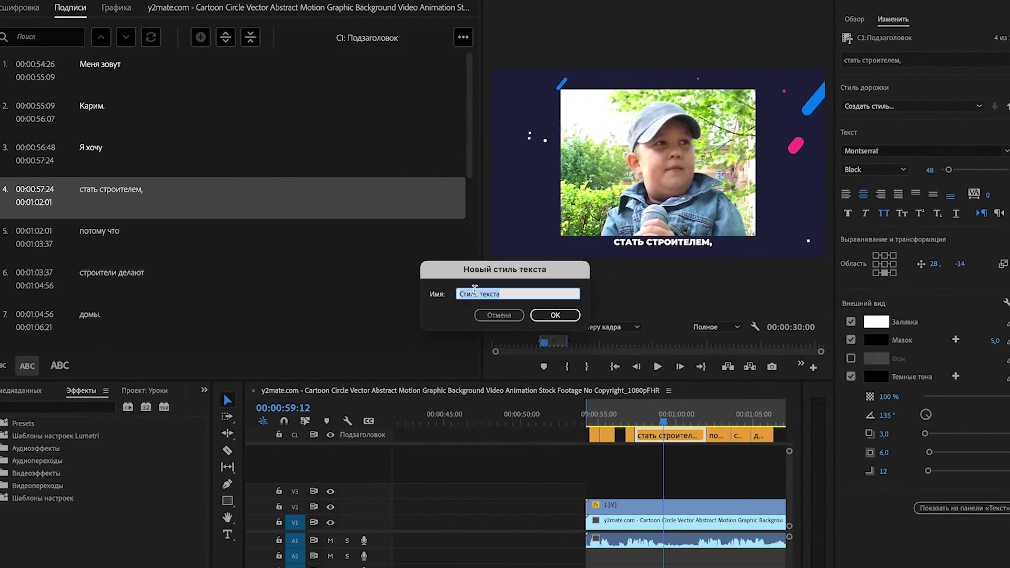
pyautogui.write('R')
pyautogui.click(555, 315)
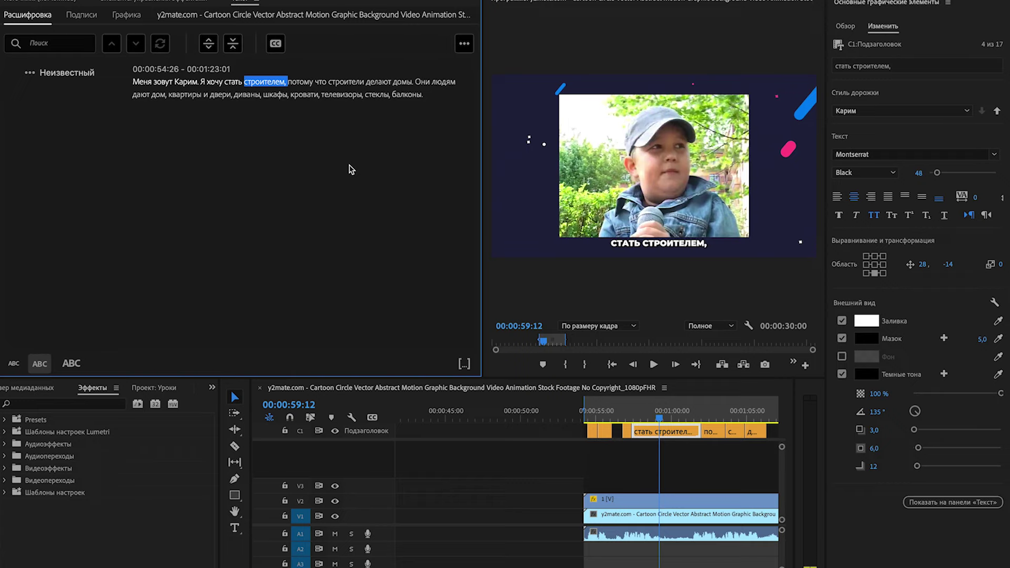
# Save the project, then reopen caption creation and expand the Style list to find the saved track style.
pyautogui.hotkey('ctrl', 's')
pyautogui.click(276, 45)
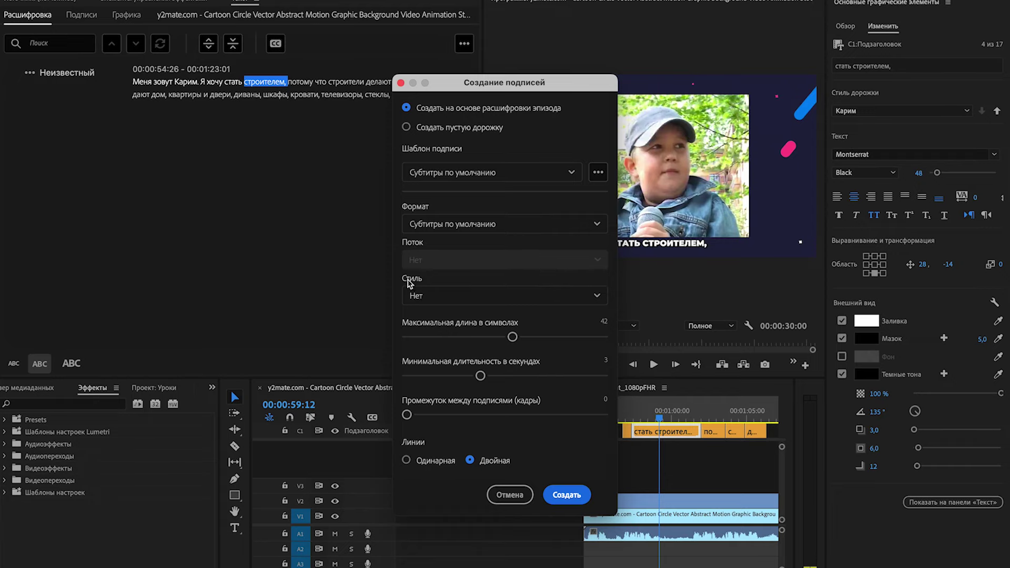
pyautogui.click(415, 295)
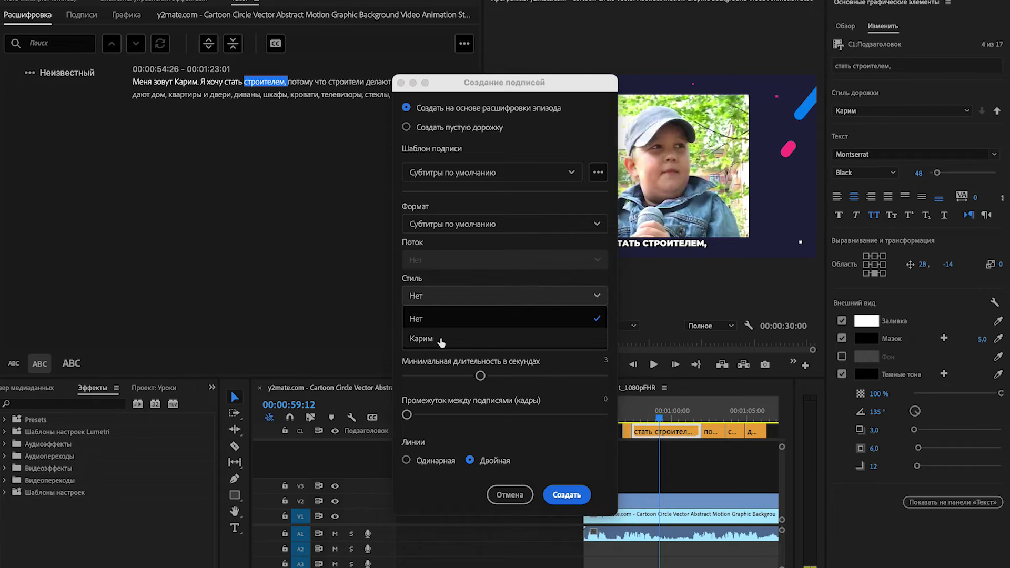